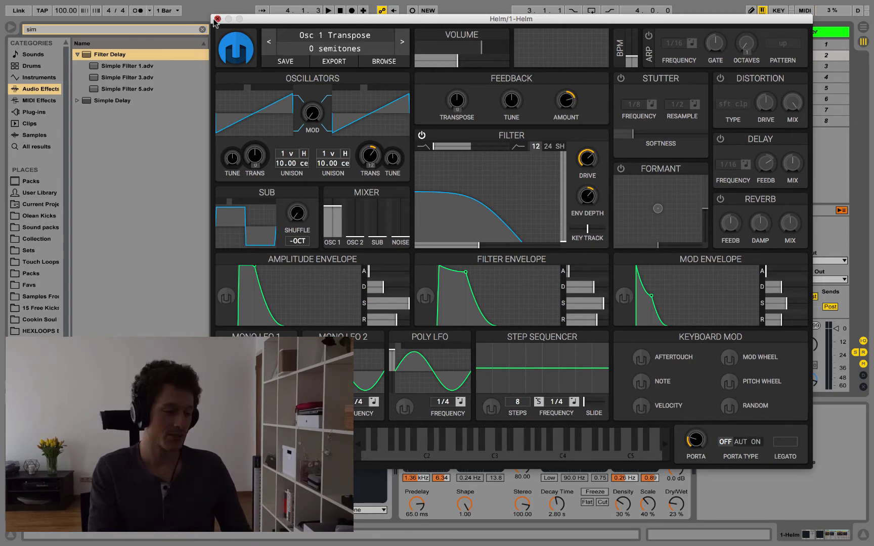
# Close the Helm window and audition the Two Feet - Love Is A Bitch reference clip.
pyautogui.click(217, 19)
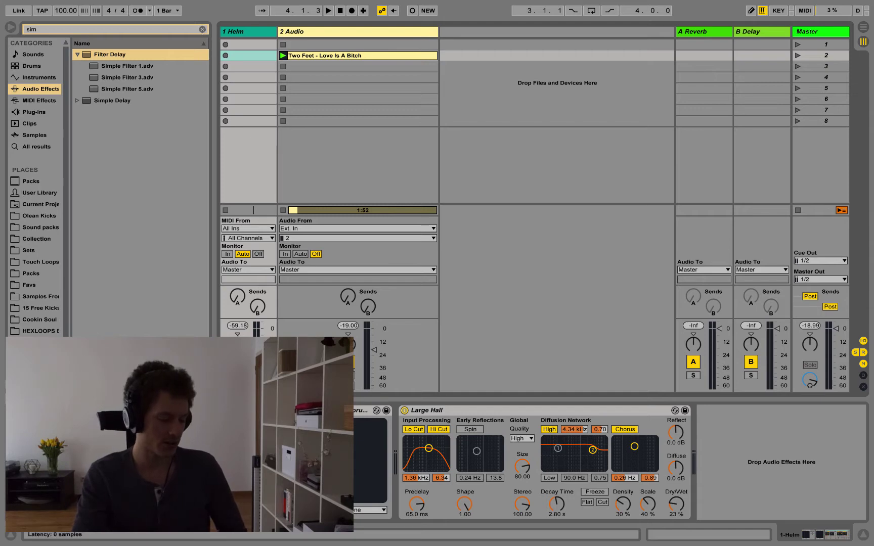
pyautogui.hotkey('ctrl', 'alt', 'p')
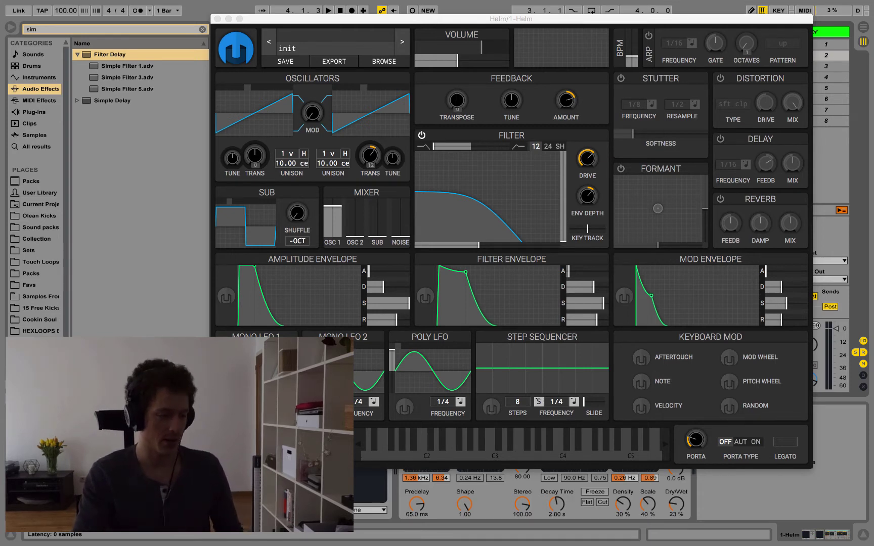
pyautogui.click(218, 19)
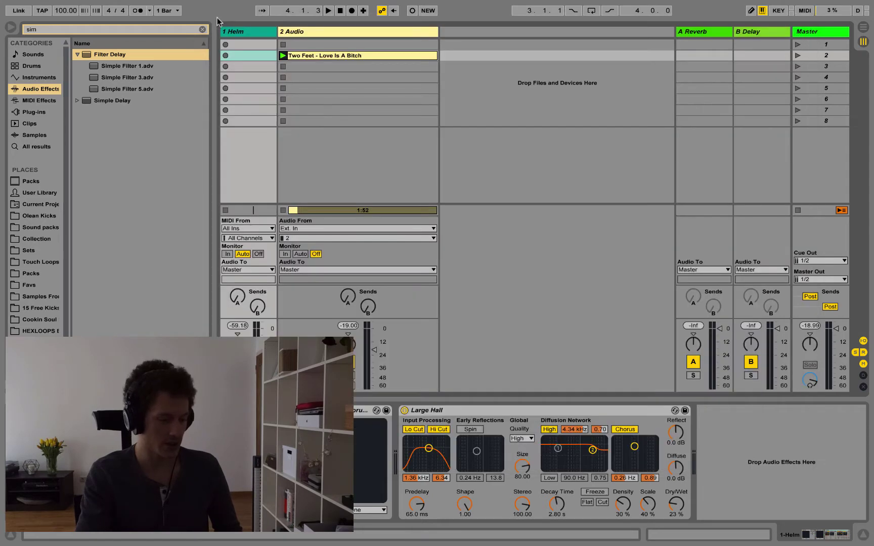
pyautogui.click(398, 159)
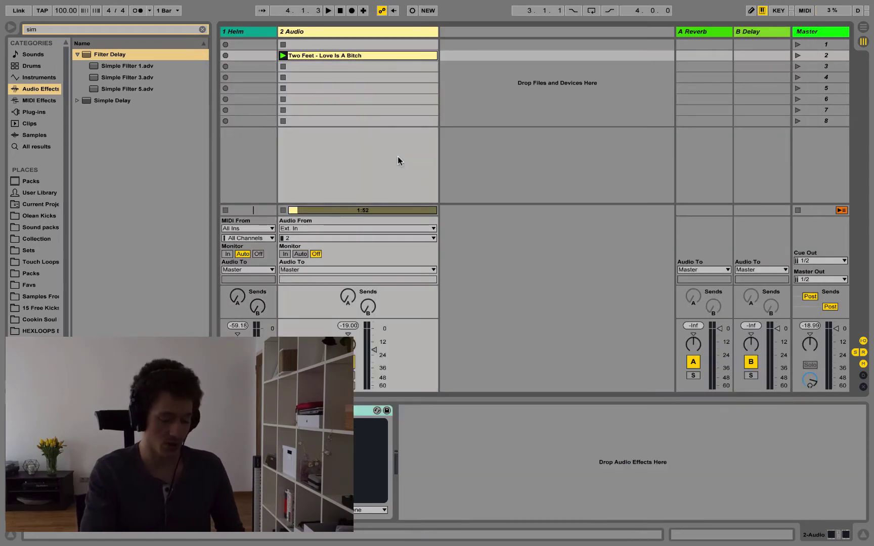
pyautogui.press('space')
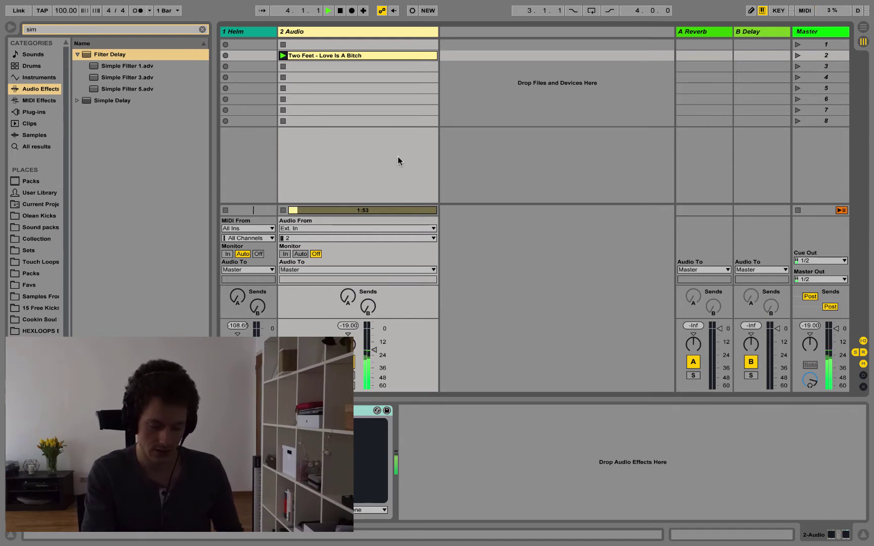
pyautogui.press('space')
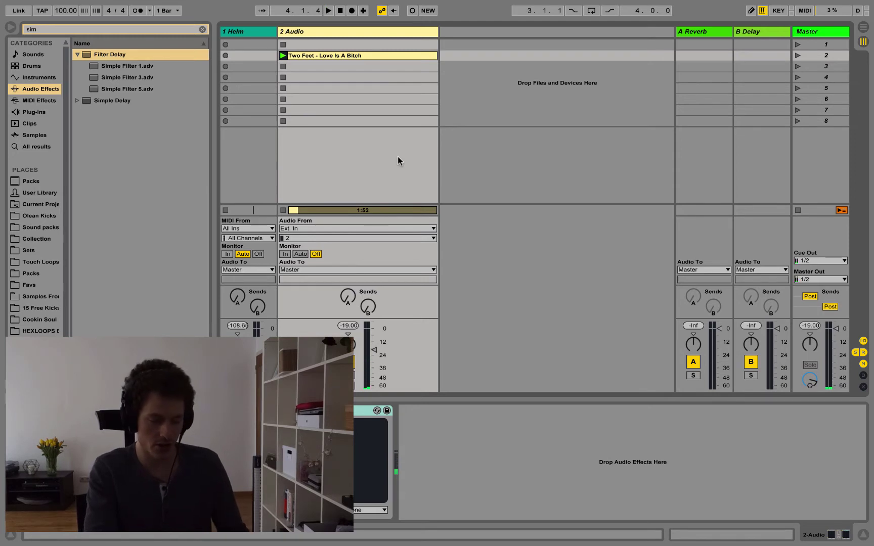
pyautogui.press('space')
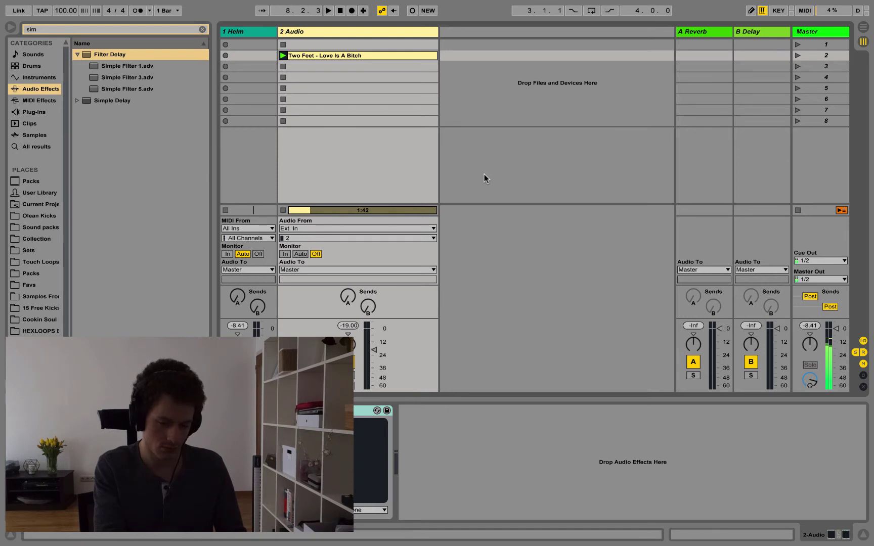
pyautogui.press('space')
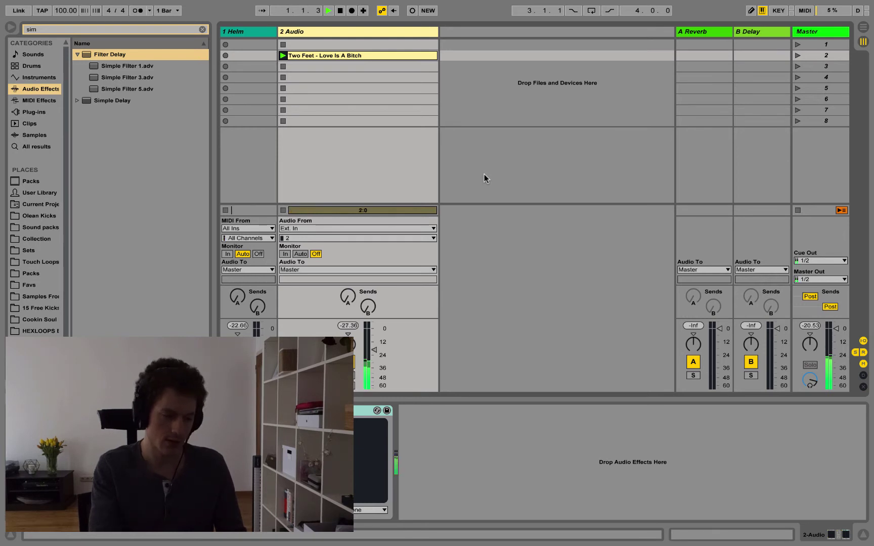
# Select the 1 Helm track, view its Helm and TAL-Chorus-LX plug-in windows, and close them.
pyautogui.click(251, 31)
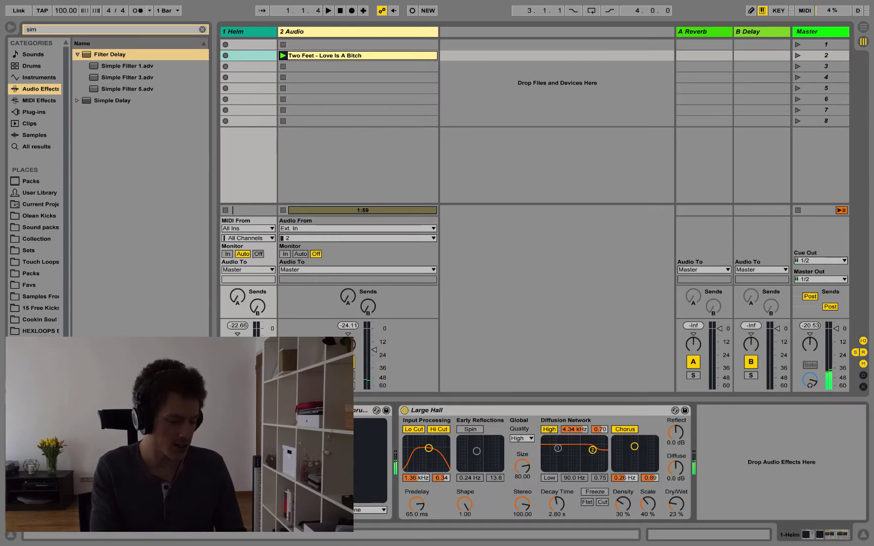
pyautogui.press('super+alt+p')
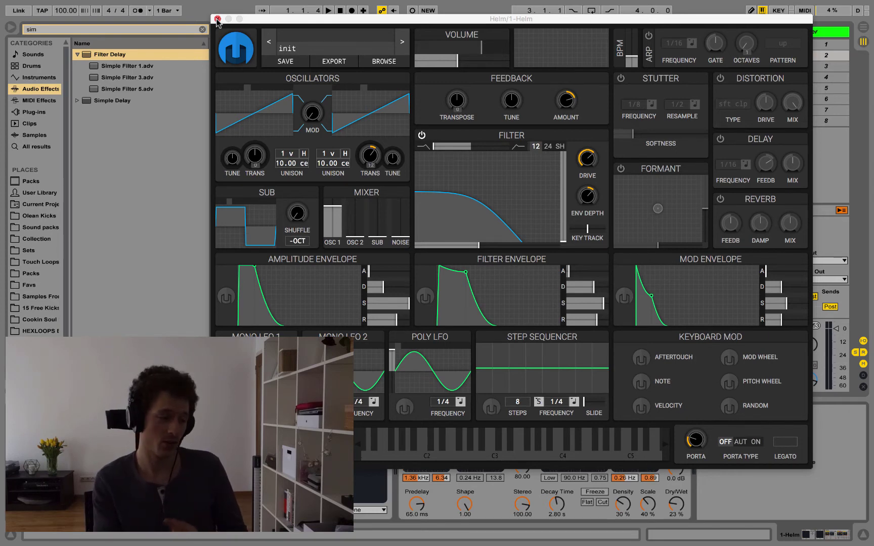
pyautogui.click(217, 19)
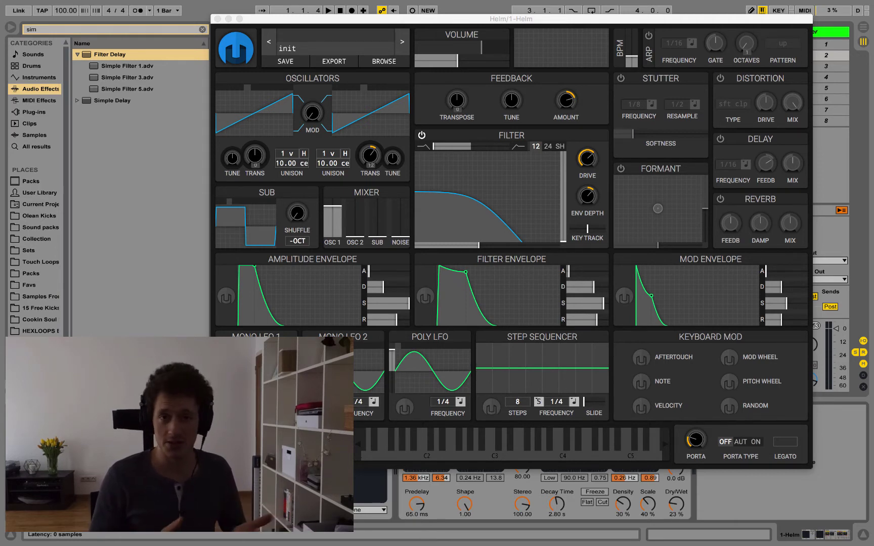
pyautogui.click(218, 19)
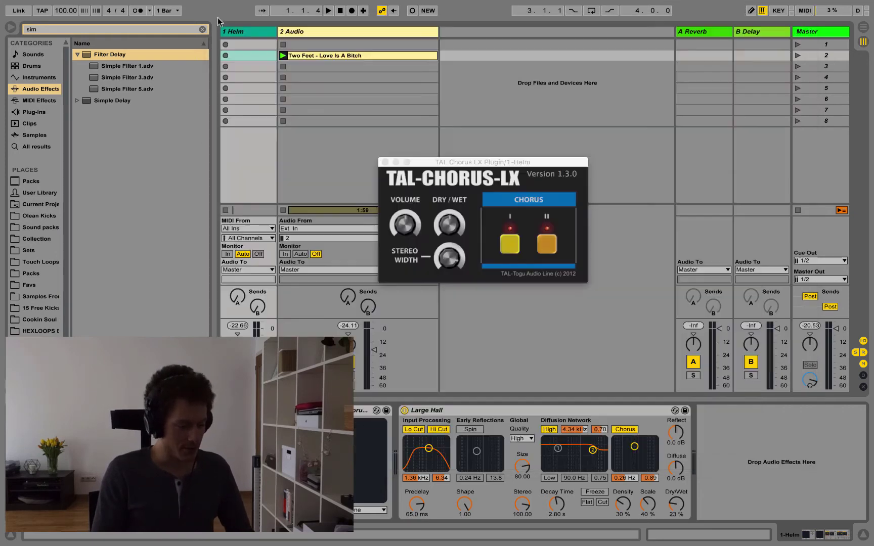
pyautogui.click(385, 163)
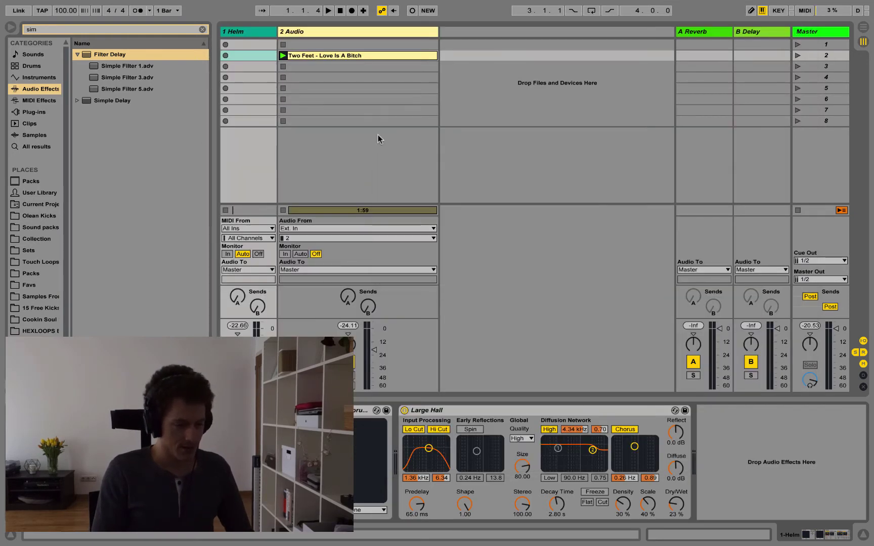
pyautogui.press('super+alt+p')
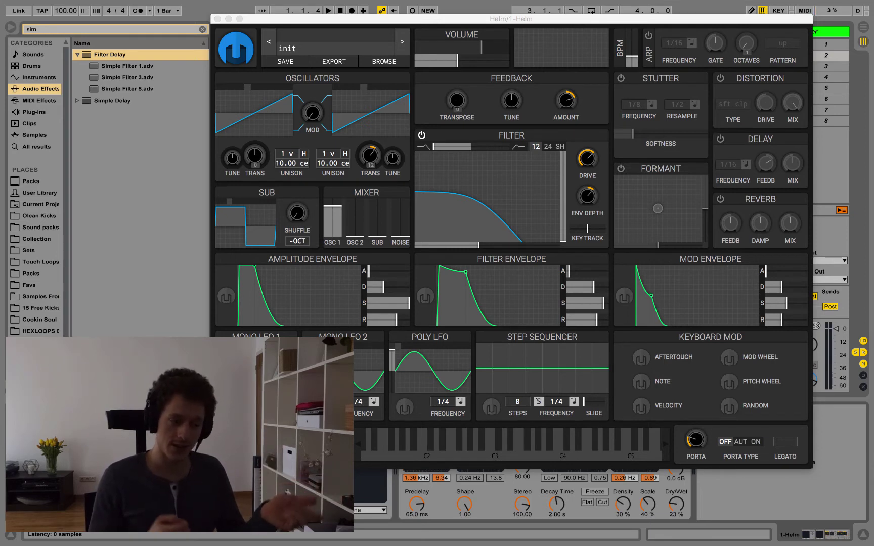
pyautogui.click(217, 19)
# Open the Love Is A Bitch clip's waveform and locate the note onset around 0:58:350 in close-up.
pyautogui.click(318, 56)
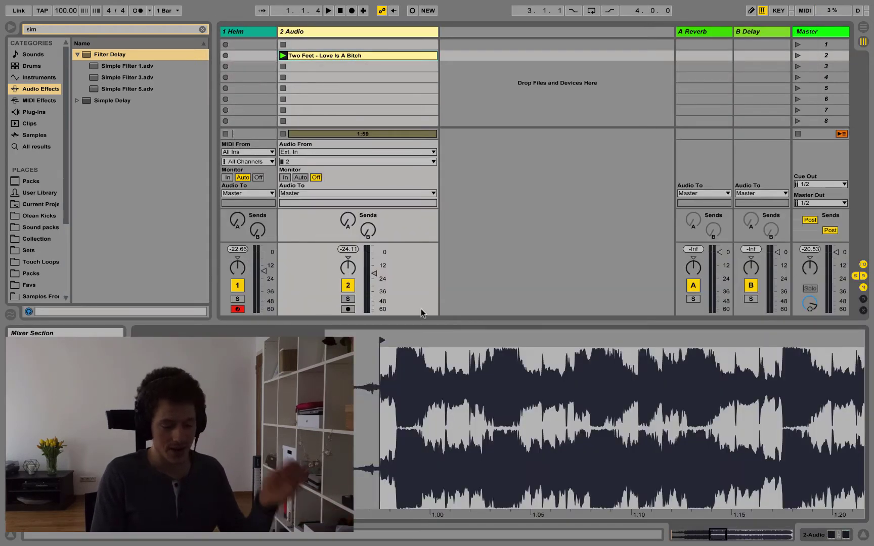
pyautogui.click(418, 408)
pyautogui.press('+')
pyautogui.press('+')
pyautogui.press('+')
pyautogui.press('+')
pyautogui.press('+')
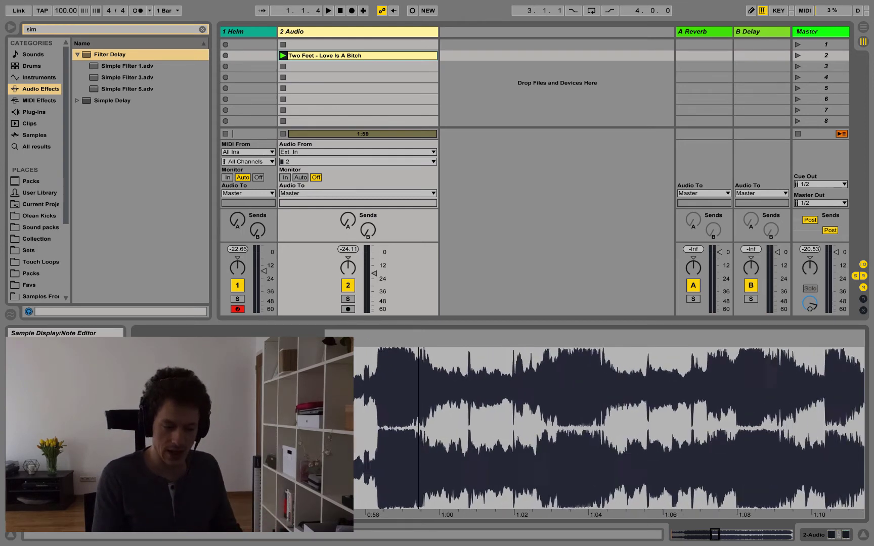
pyautogui.press('+')
pyautogui.press('+')
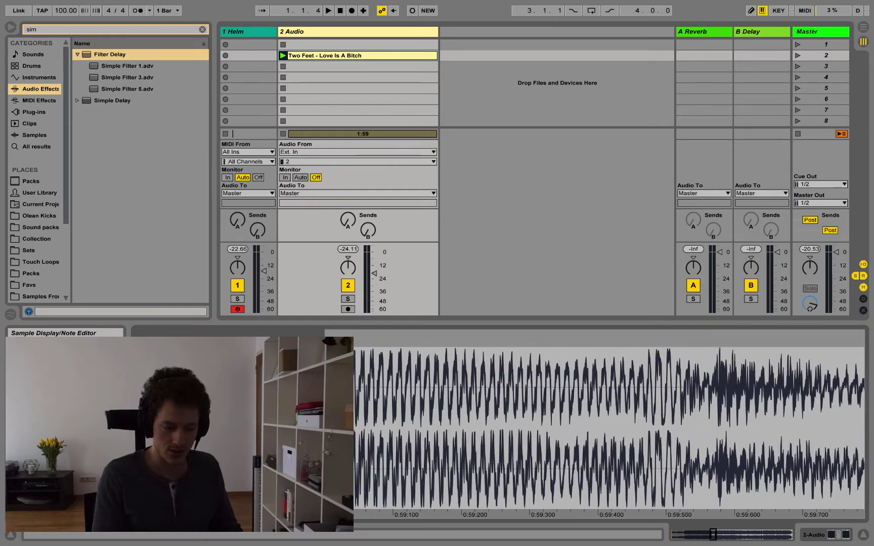
pyautogui.hscroll(-2, 624, 357)
pyautogui.hscroll(-5, 750, 380)
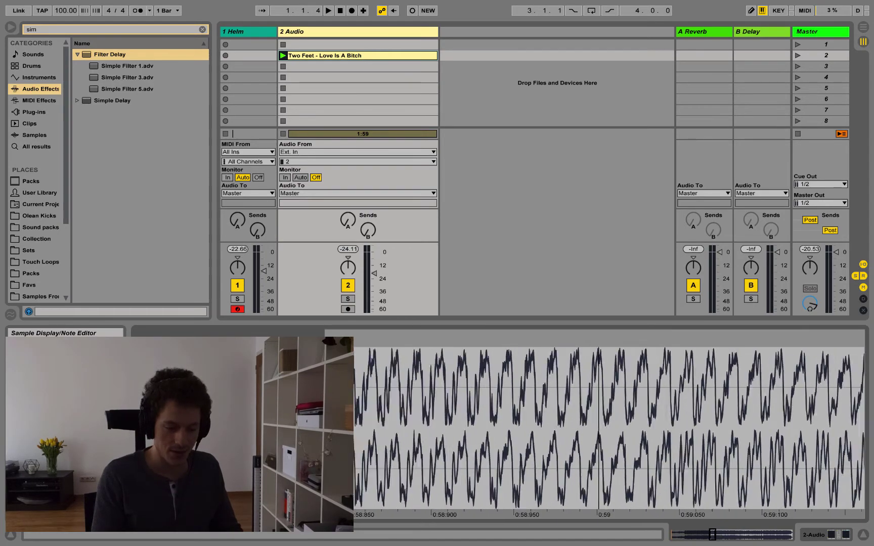
pyautogui.press('-')
pyautogui.press('-')
pyautogui.press('-')
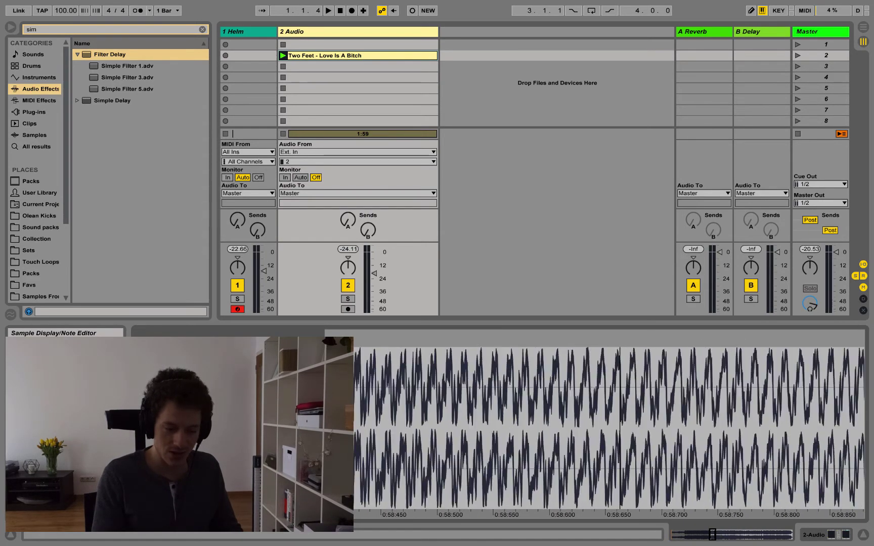
pyautogui.press('+')
pyautogui.press('+')
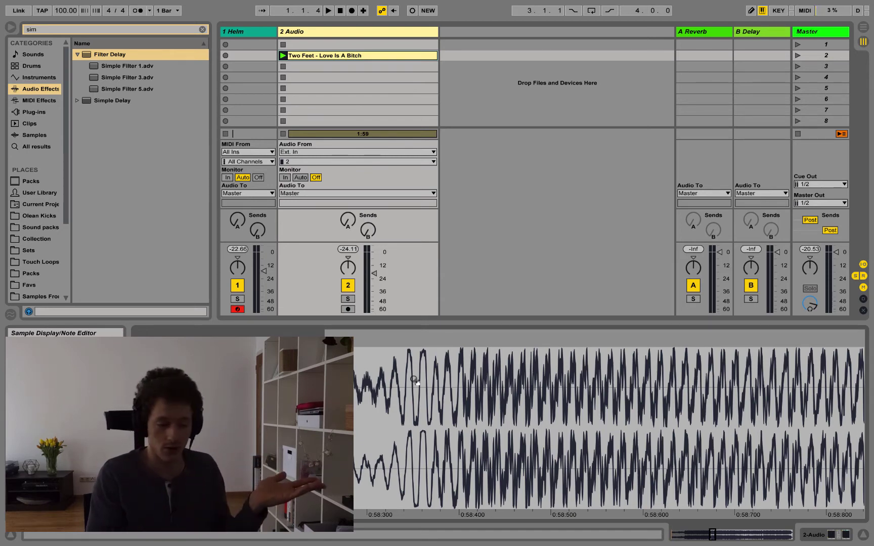
# Examine the shape of individual wave cycles just after the note onset, around 0:58:340 to 0:58:470.
pyautogui.moveTo(459, 380)
pyautogui.mouseDown()
pyautogui.moveTo(443, 390)
pyautogui.moveTo(528, 390)
pyautogui.mouseUp()
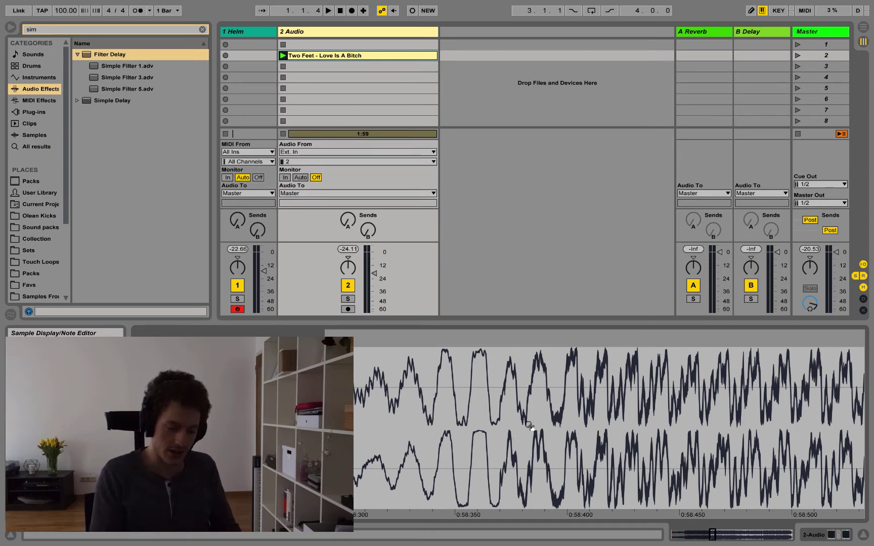
pyautogui.scroll(2, 529, 426)
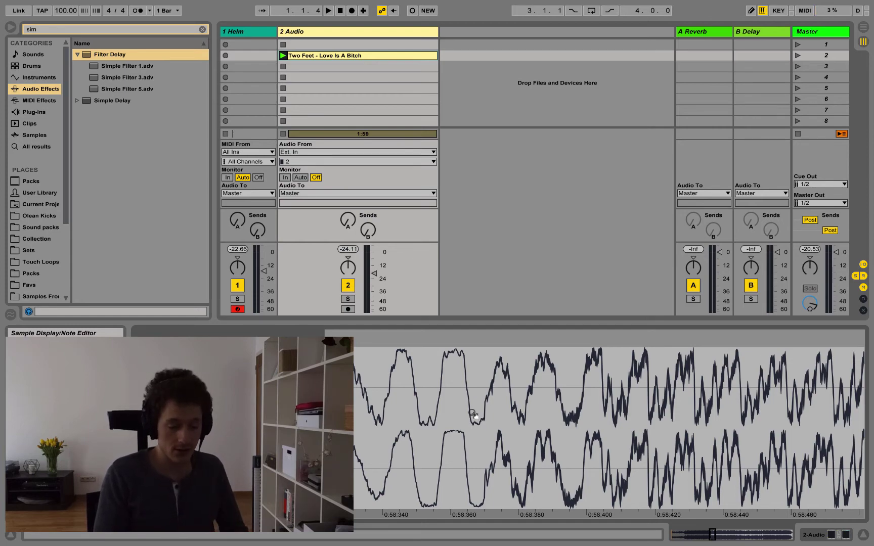
pyautogui.click(567, 407)
pyautogui.scroll(5, 567, 407)
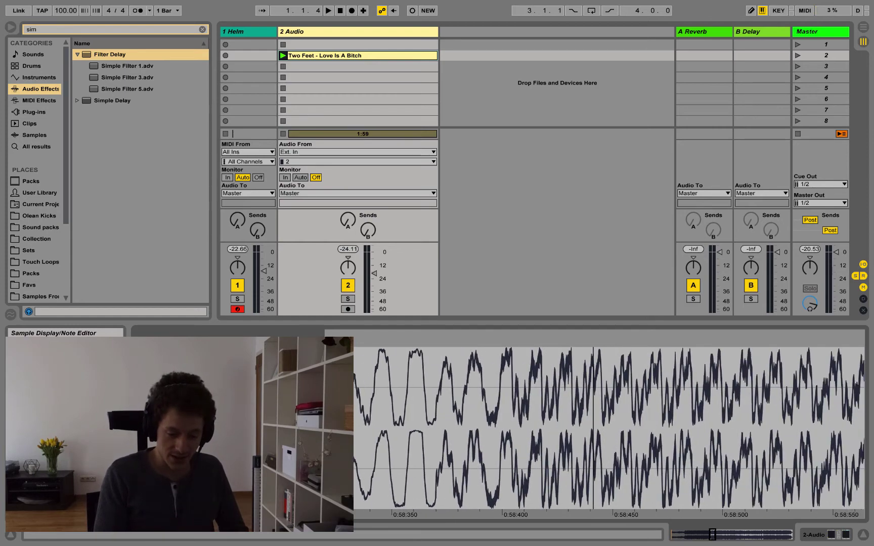
pyautogui.scroll(2, 554, 413)
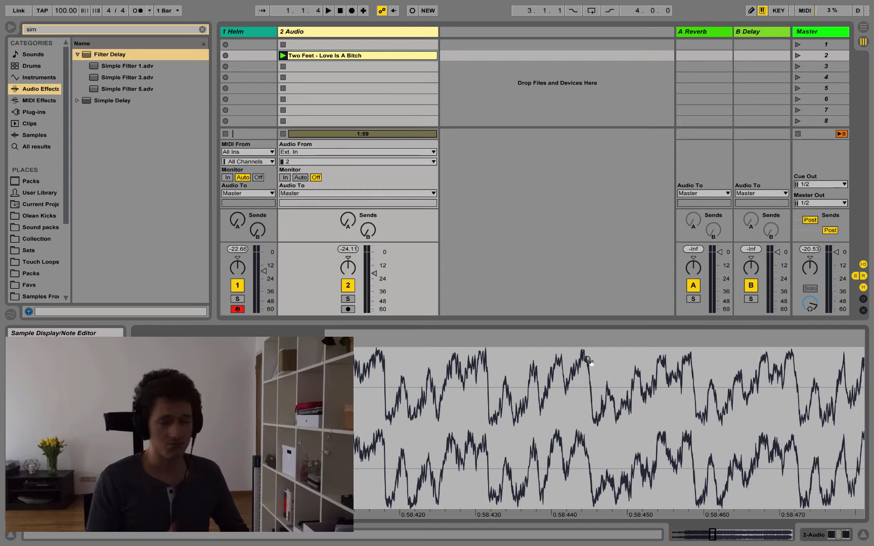
pyautogui.moveTo(588, 360); pyautogui.dragTo(588, 324)
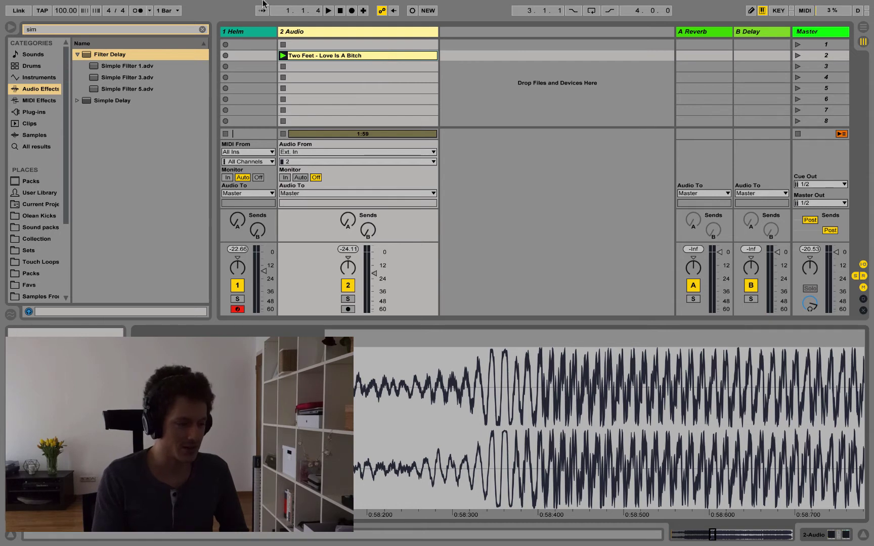
# Set the Helm filter cutoff to 127 semitones and reset the feedback amount and filter drive to their defaults.
pyautogui.click(253, 32)
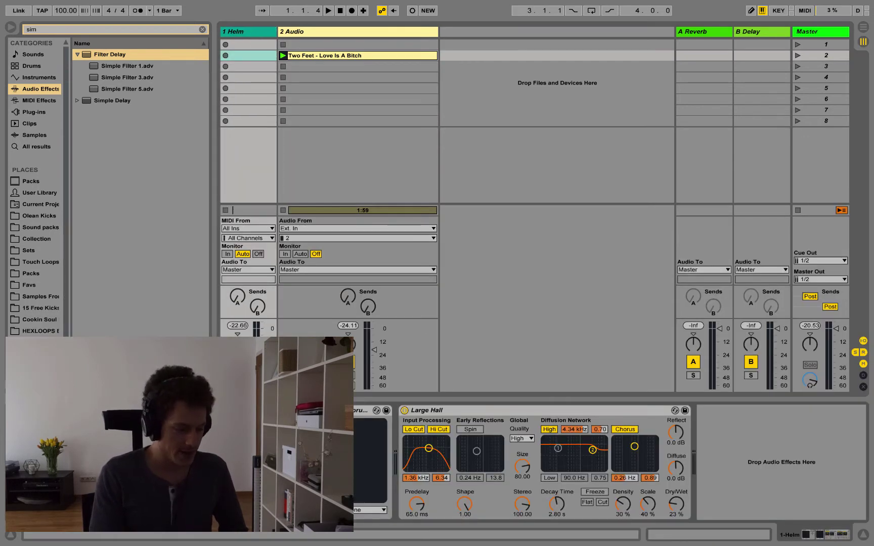
pyautogui.press('super+alt+p')
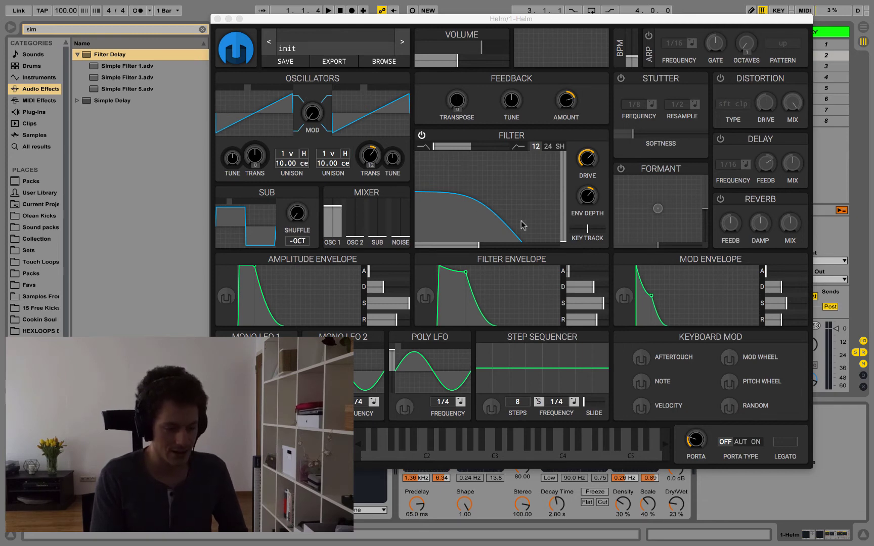
pyautogui.moveTo(480, 248); pyautogui.dragTo(606, 253)
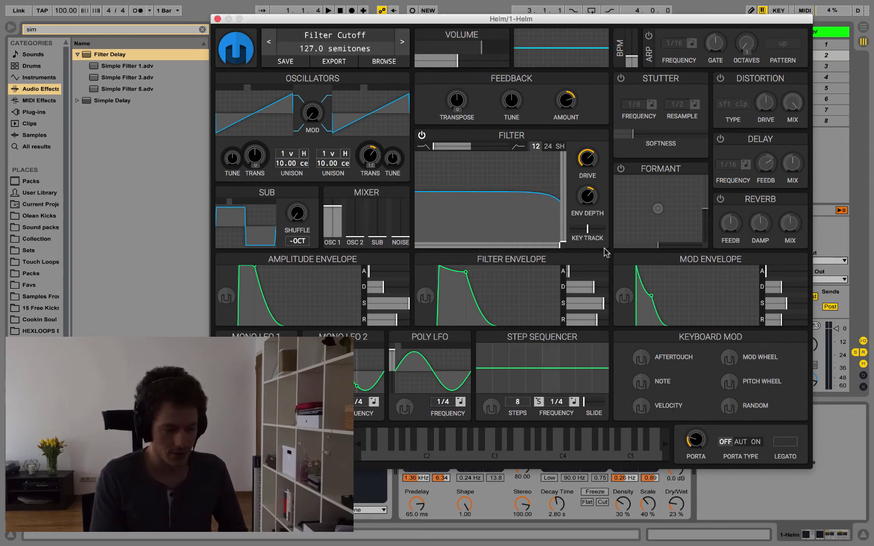
pyautogui.doubleClick(571, 104)
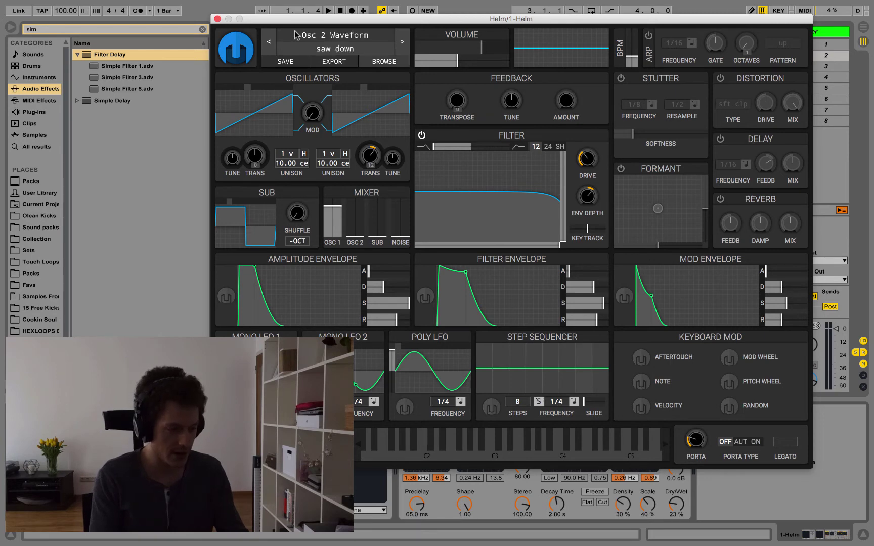
pyautogui.click(218, 19)
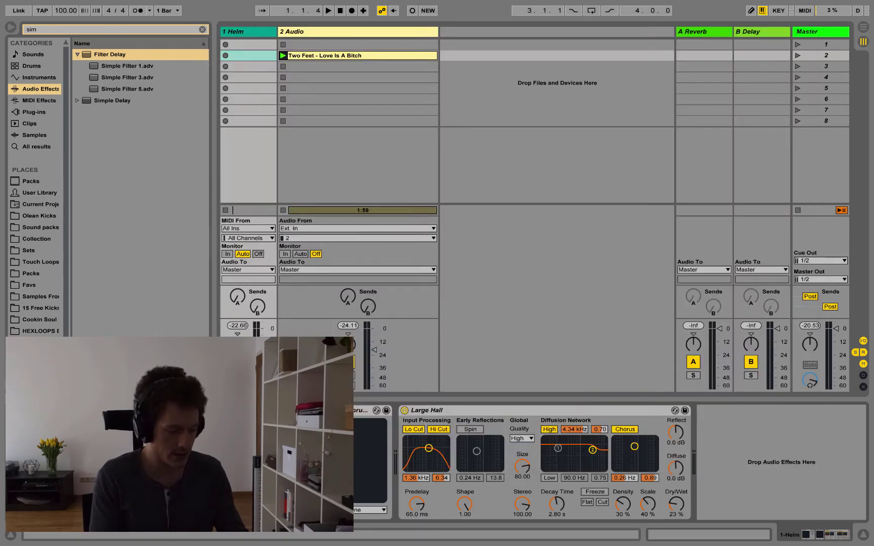
# Turn off the Large Hall reverb and shorten Helm's amplitude release to 0.249 secs and its filter envelope release similarly.
pyautogui.click(405, 410)
pyautogui.press('super+alt+p')
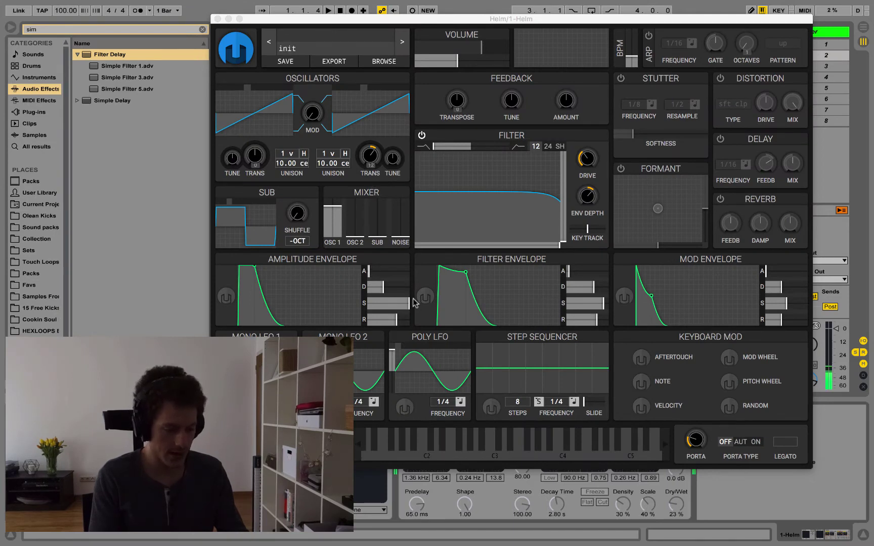
pyautogui.moveTo(396, 320); pyautogui.dragTo(373, 324)
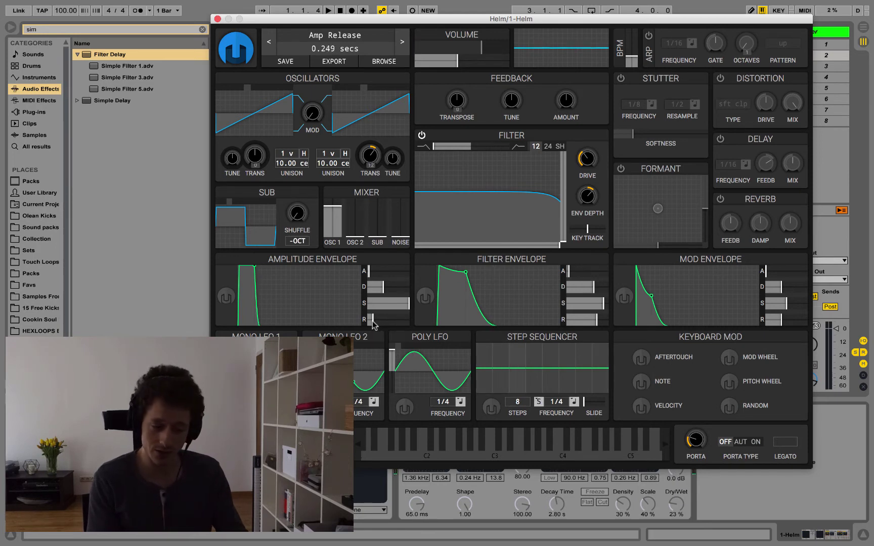
pyautogui.moveTo(593, 323); pyautogui.dragTo(570, 323)
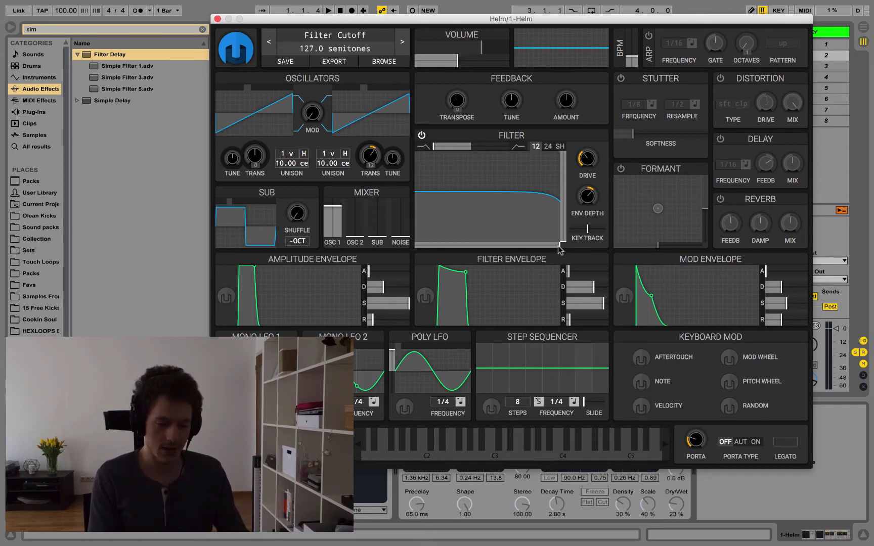
# Lower the Helm filter cutoff to about the middle of its range.
pyautogui.moveTo(560, 249); pyautogui.dragTo(485, 240)
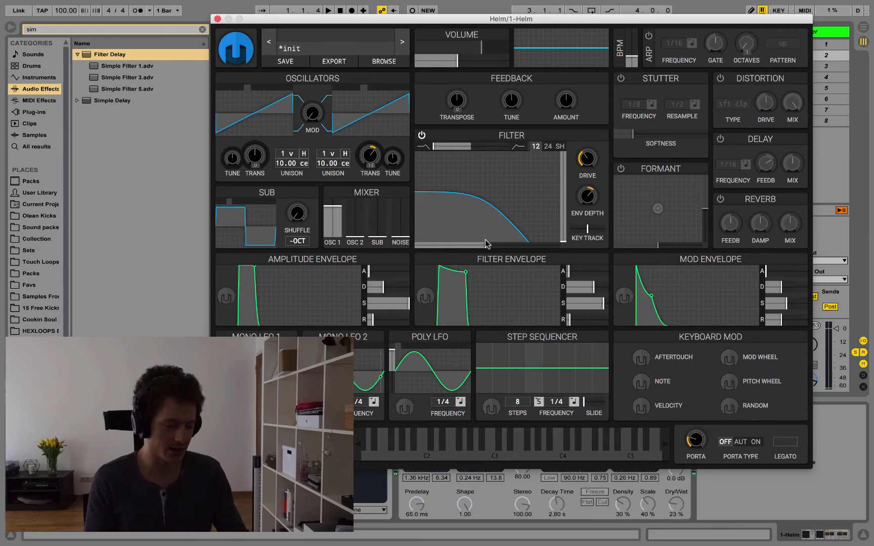
pyautogui.click(221, 7)
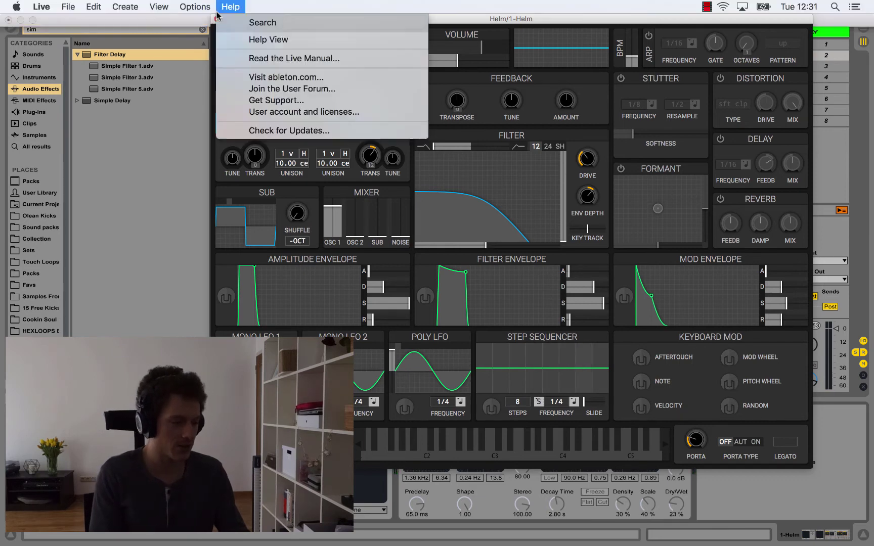
# Search the audio effects in the browser for "span".
pyautogui.click(176, 96)
pyautogui.click(111, 30)
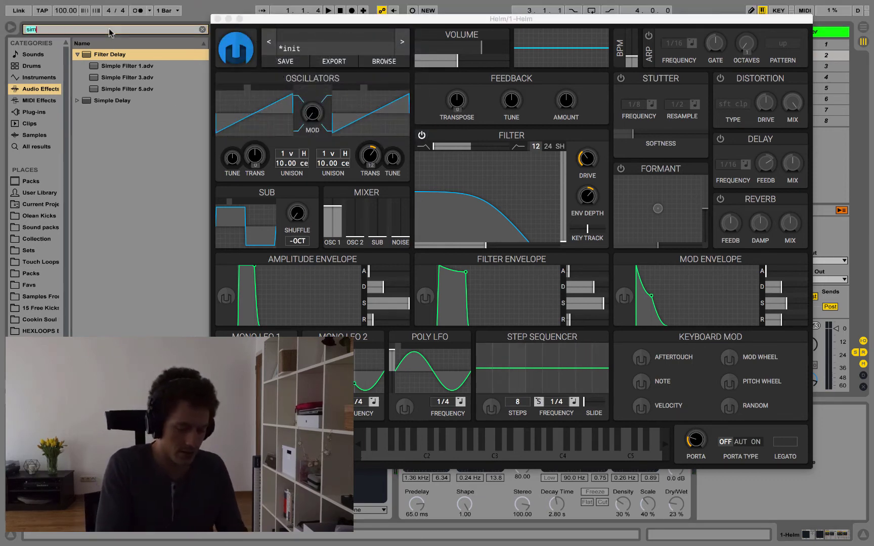
pyautogui.write('span')
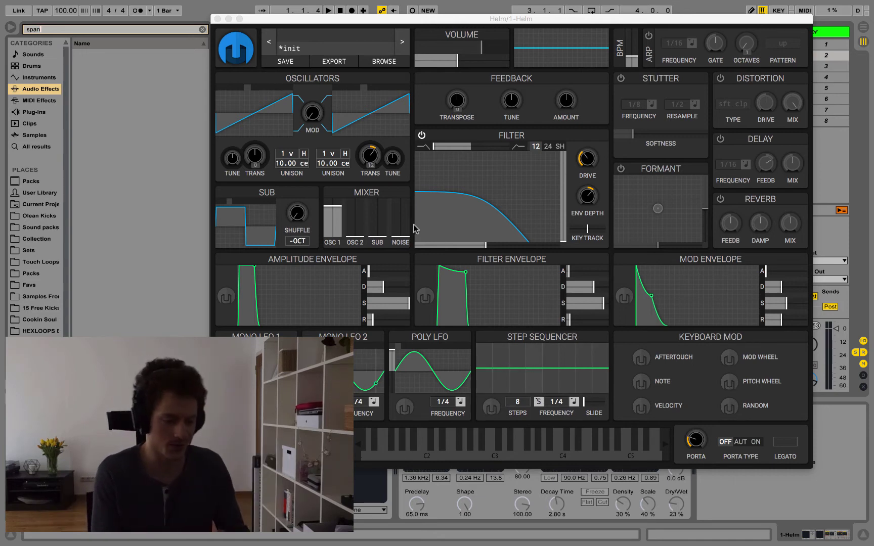
# Move keyboard focus from the browser search to the empty session area so notes can be played, and reposition the Helm window.
pyautogui.click(488, 251)
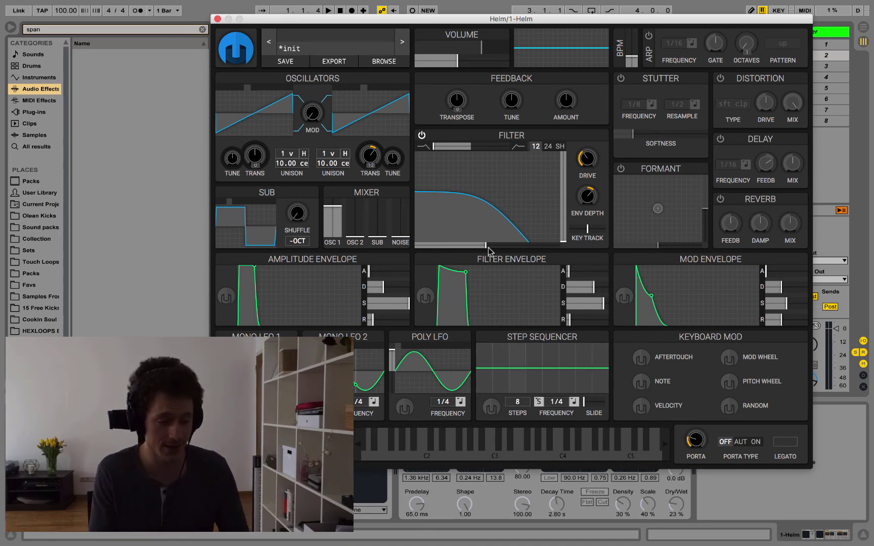
pyautogui.write('kkkk')
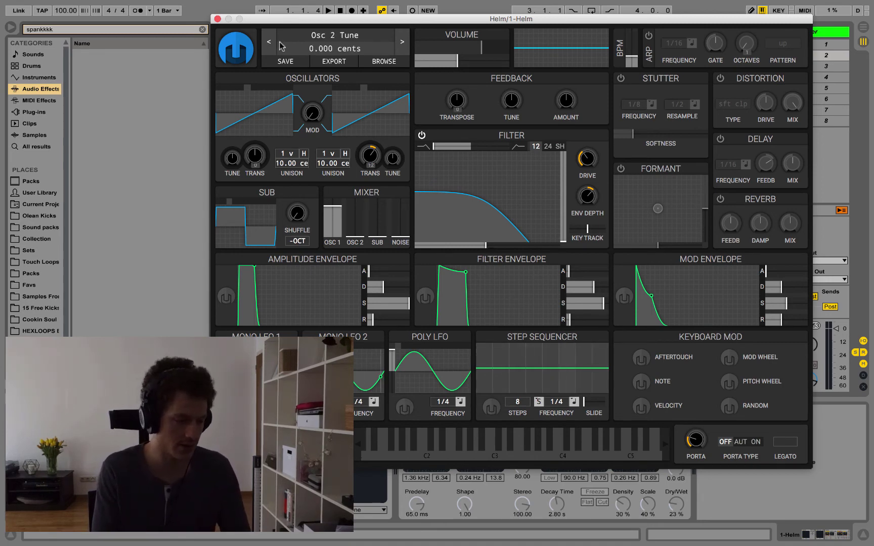
pyautogui.moveTo(297, 22); pyautogui.dragTo(449, 56)
pyautogui.write('kk')
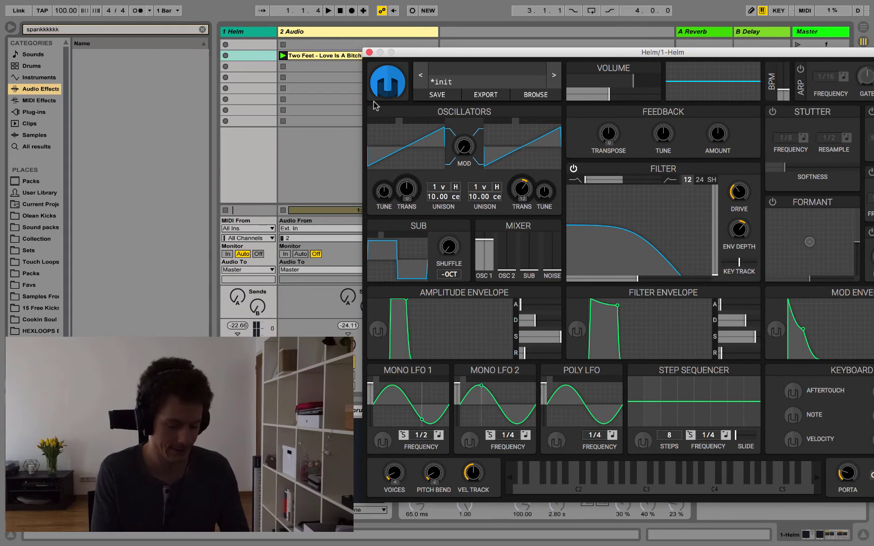
pyautogui.click(281, 160)
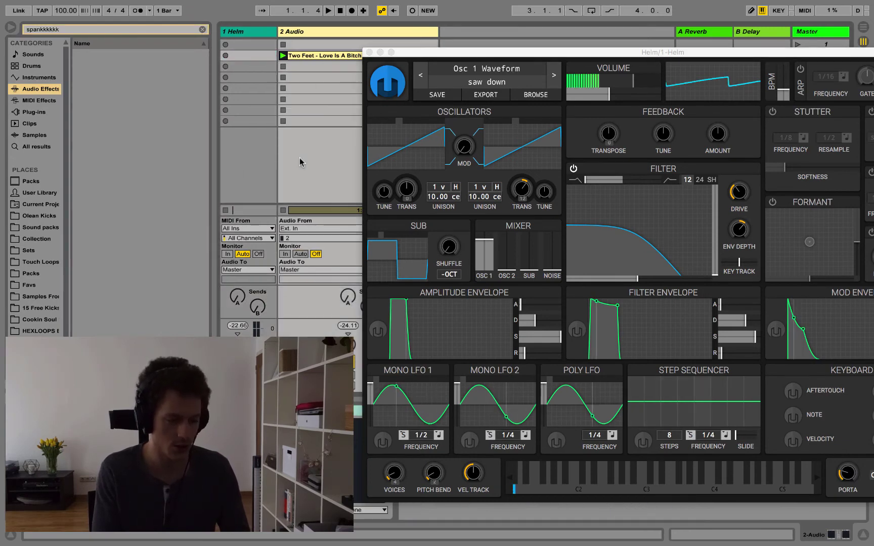
pyautogui.moveTo(546, 51); pyautogui.dragTo(387, 37)
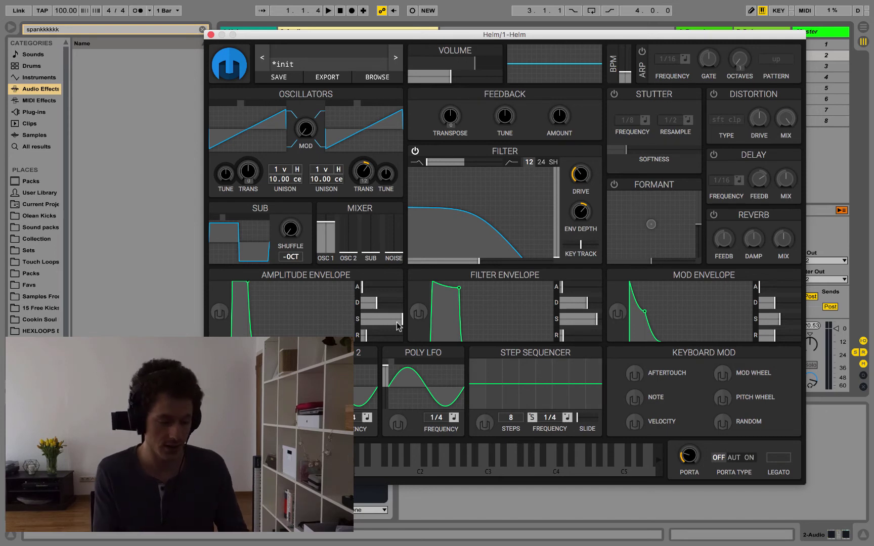
# Try a Helm feedback amount of 61.95% while adjusting the amplitude release between slightly longer and shorter.
pyautogui.moveTo(364, 335); pyautogui.dragTo(371, 336)
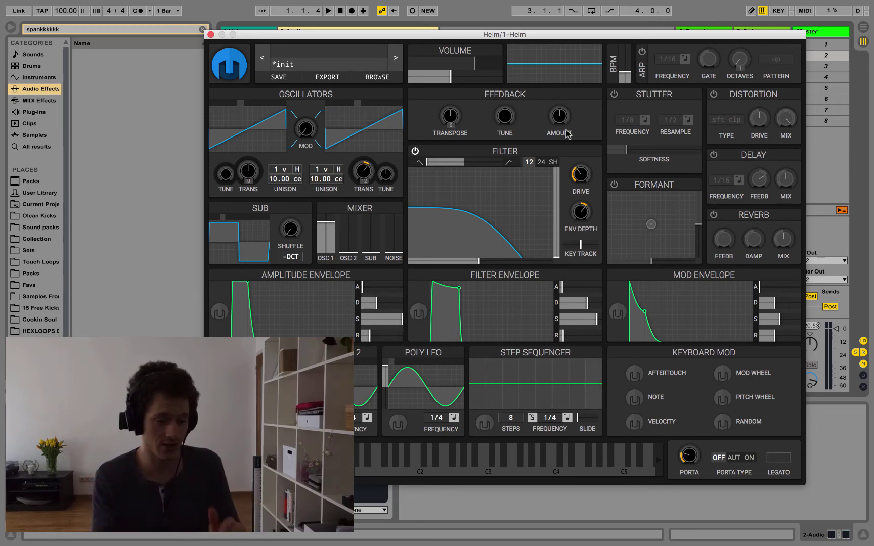
pyautogui.moveTo(568, 127)
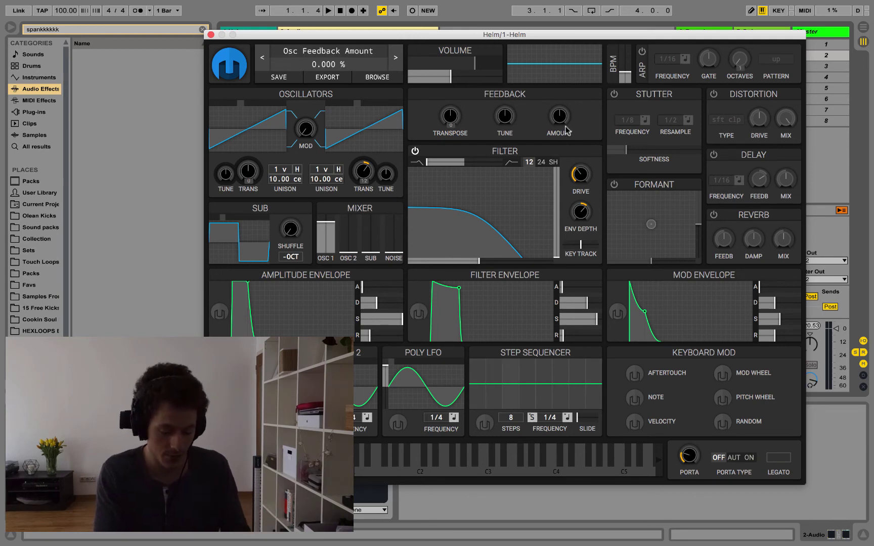
pyautogui.moveTo(567, 126); pyautogui.dragTo(561, 107)
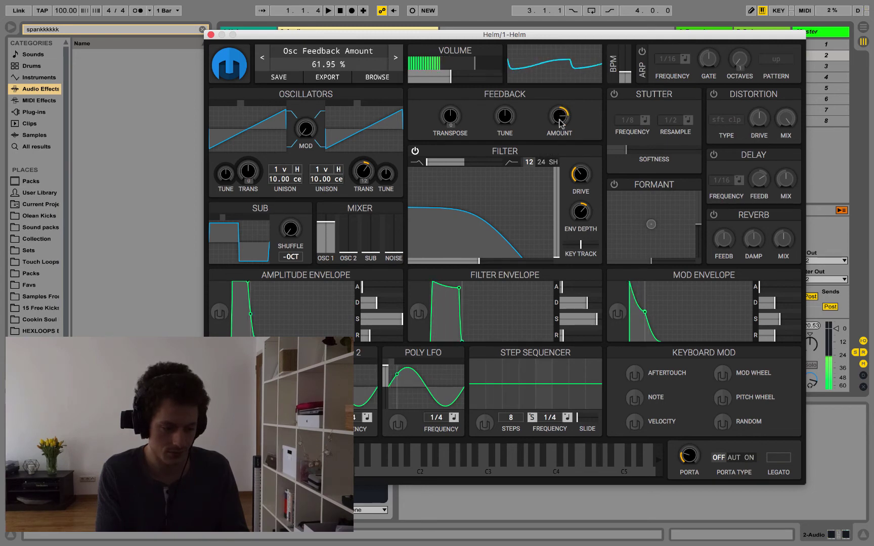
pyautogui.moveTo(368, 334)
pyautogui.mouseDown()
pyautogui.moveTo(375, 335)
pyautogui.moveTo(364, 341)
pyautogui.mouseUp()
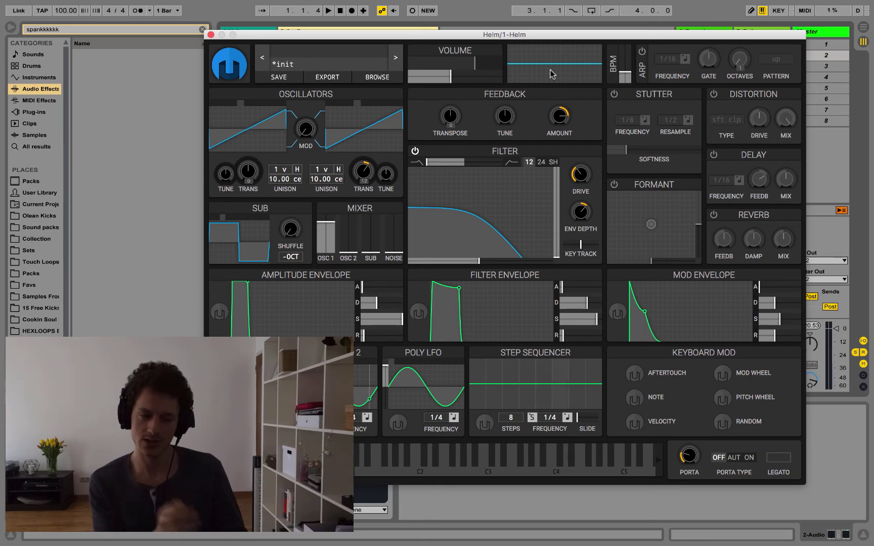
# Audition Helm's feedback amount at low settings, at 35.14% and at 100%, and leave it at a moderate level.
pyautogui.moveTo(558, 107); pyautogui.dragTo(559, 118)
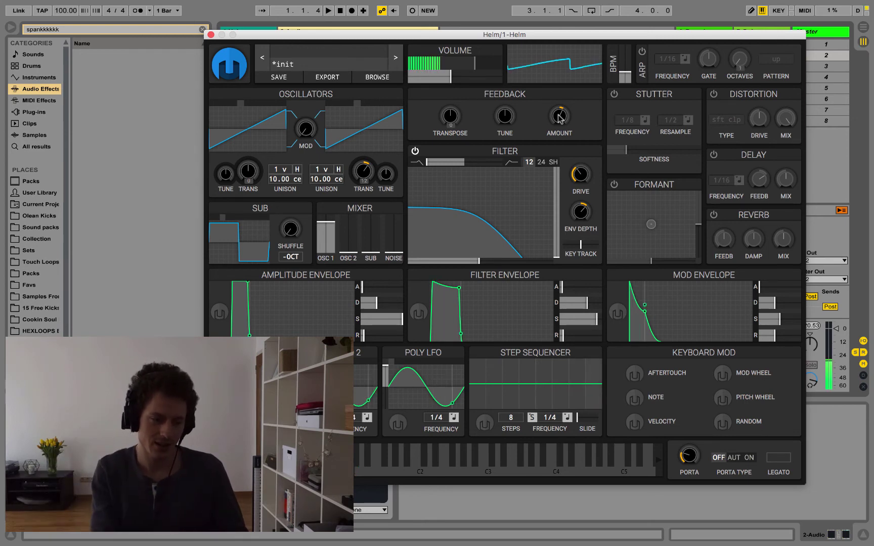
pyautogui.scroll(10, 559, 117)
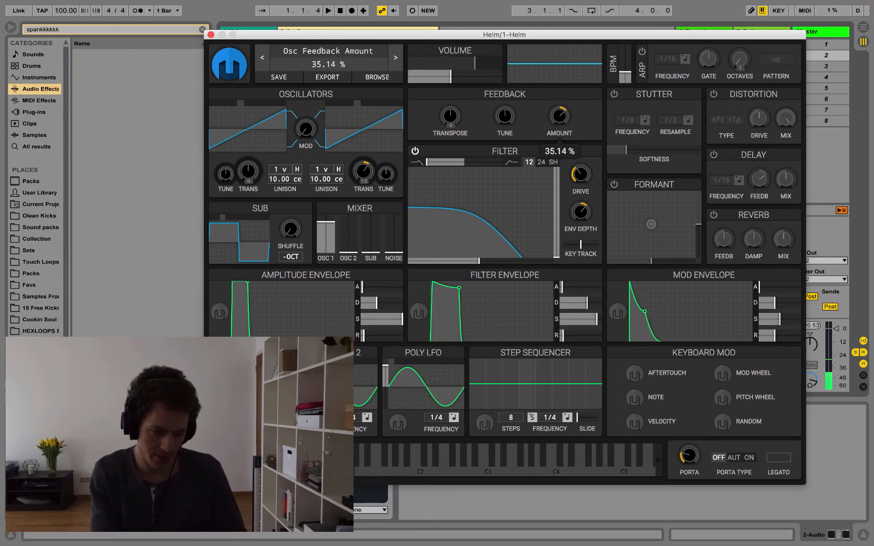
pyautogui.scroll(2, 559, 121)
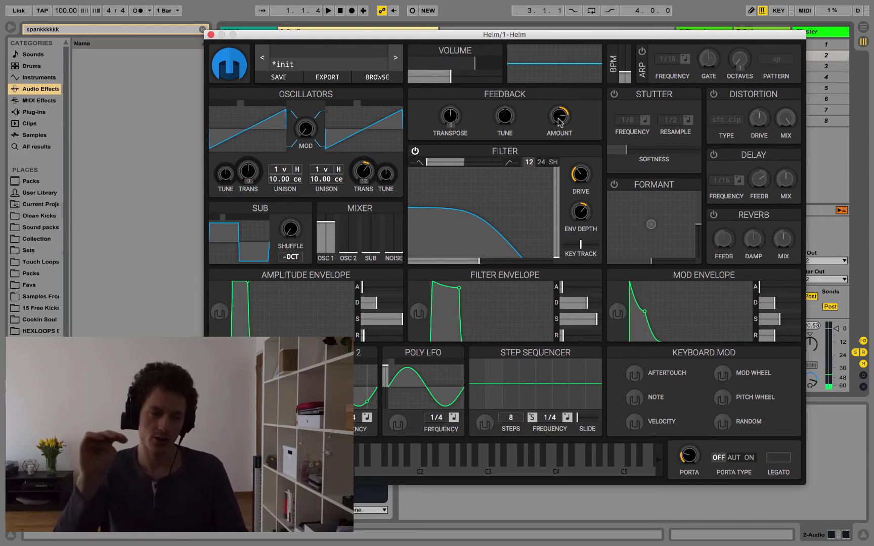
pyautogui.scroll(4, 559, 119)
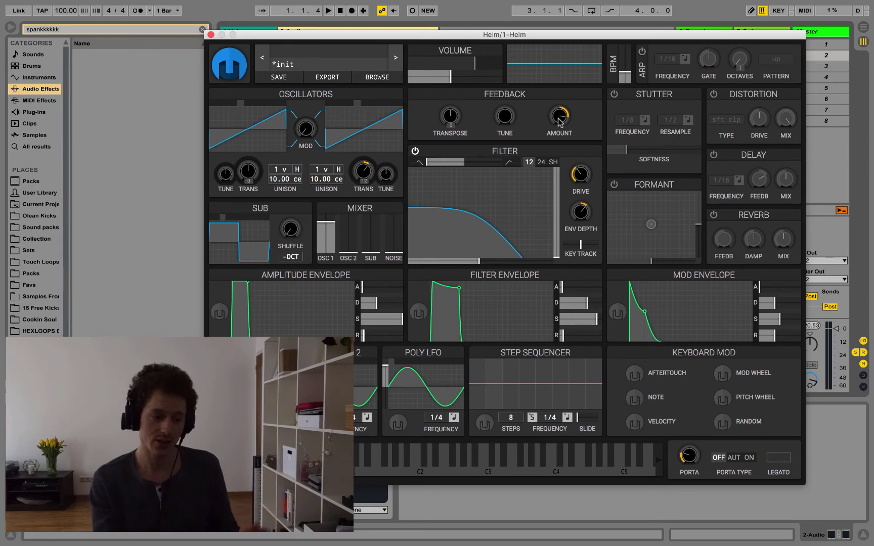
pyautogui.scroll(10, 559, 121)
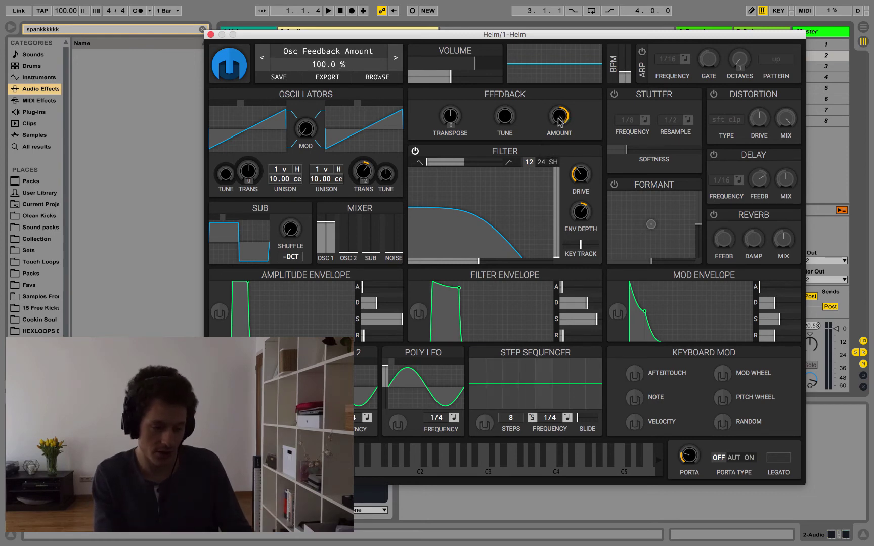
pyautogui.moveTo(560, 121)
pyautogui.mouseDown()
pyautogui.moveTo(559, 144)
pyautogui.moveTo(561, 77)
pyautogui.moveTo(552, 119)
pyautogui.moveTo(559, 116)
pyautogui.mouseUp()
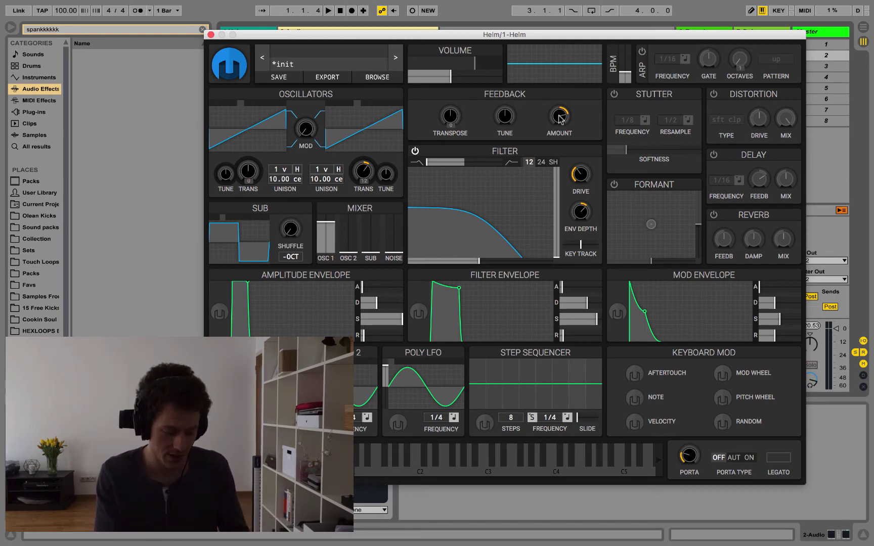
# Audition lower and higher filter drive amounts in Helm and leave the drive at a high setting.
pyautogui.moveTo(580, 180)
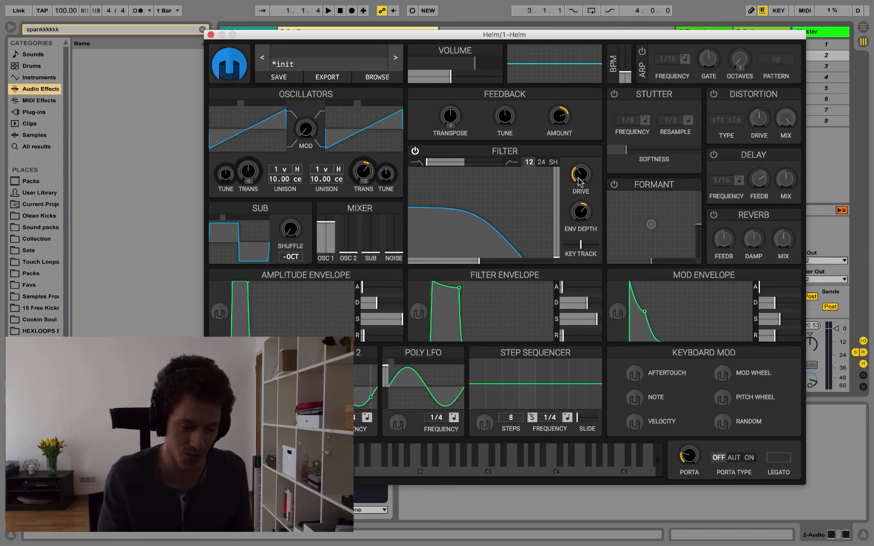
pyautogui.scroll(4, 579, 181)
pyautogui.scroll(-2, 579, 181)
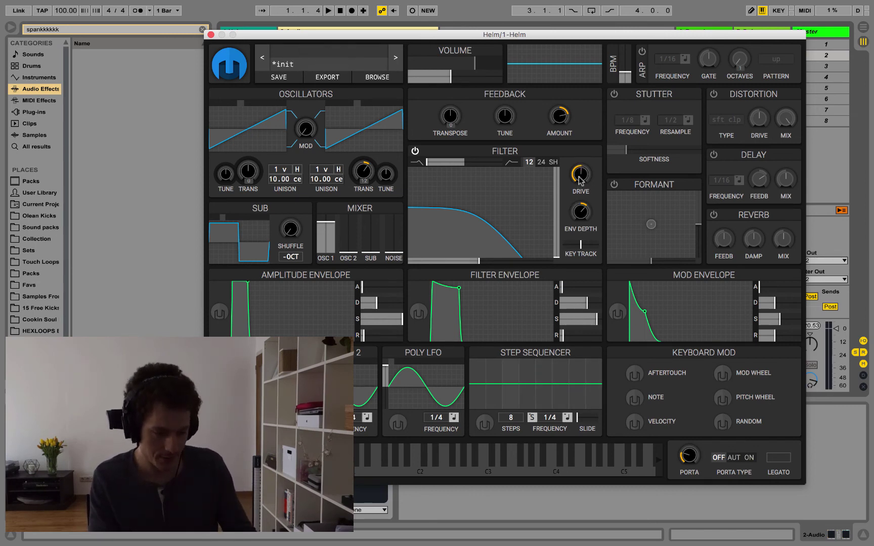
pyautogui.moveTo(579, 181); pyautogui.dragTo(580, 209)
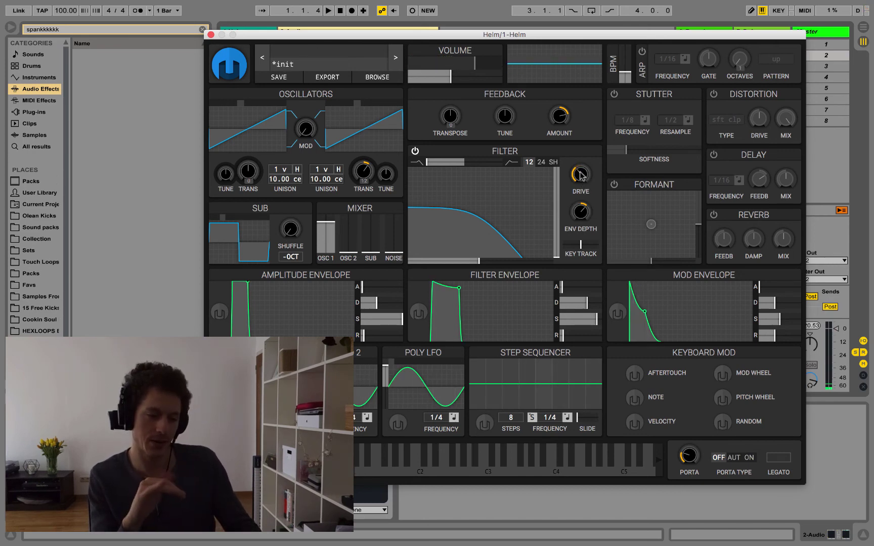
pyautogui.moveTo(583, 176)
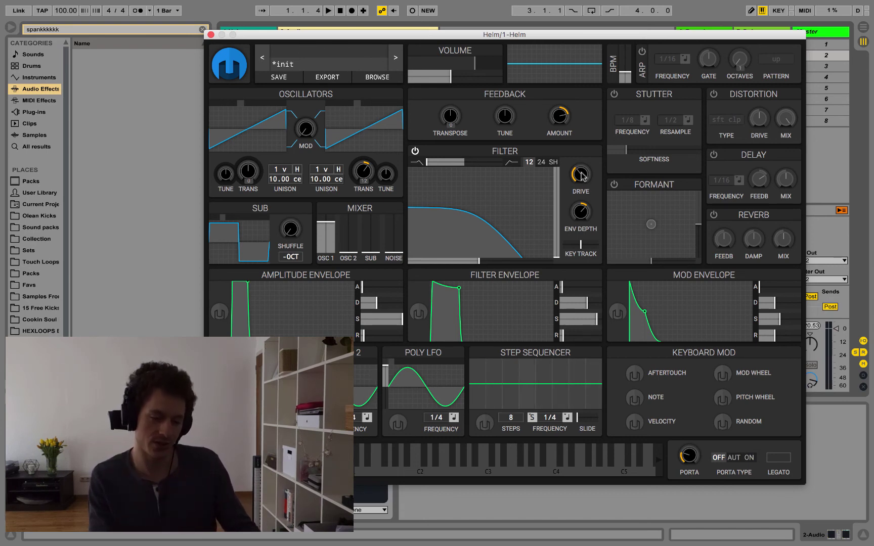
pyautogui.moveTo(582, 176); pyautogui.dragTo(568, 81)
pyautogui.moveTo(574, 175)
pyautogui.mouseDown()
pyautogui.moveTo(576, 144)
pyautogui.moveTo(579, 174)
pyautogui.mouseUp()
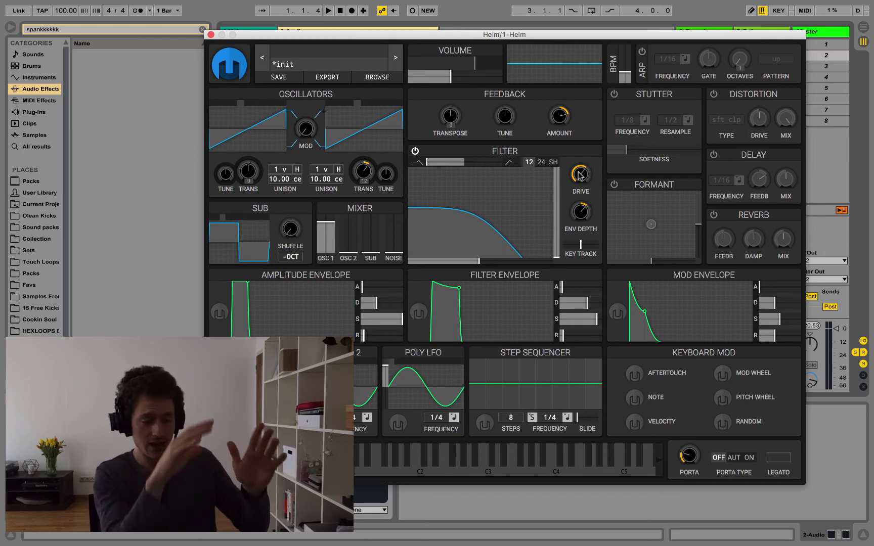
# Audition much longer amplitude and filter envelope releases, and set both to short values.
pyautogui.moveTo(362, 336); pyautogui.dragTo(389, 336)
pyautogui.moveTo(562, 335); pyautogui.dragTo(590, 337)
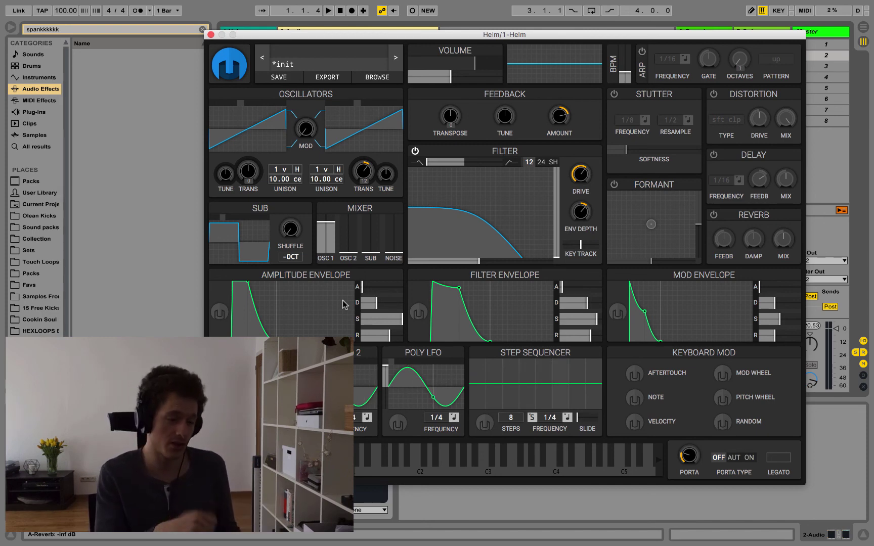
pyautogui.moveTo(389, 335); pyautogui.dragTo(368, 339)
pyautogui.moveTo(589, 335); pyautogui.dragTo(566, 336)
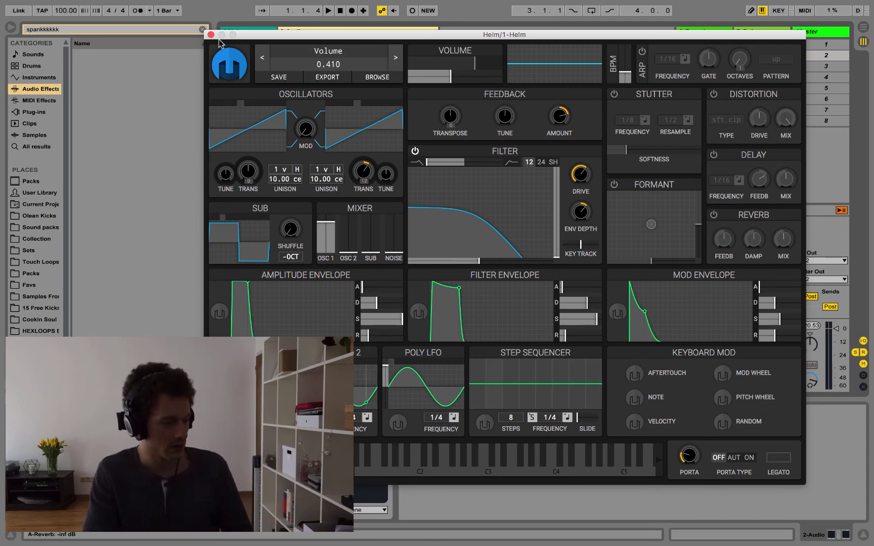
# Clear the browser search and close the Helm window.
pyautogui.click(152, 31)
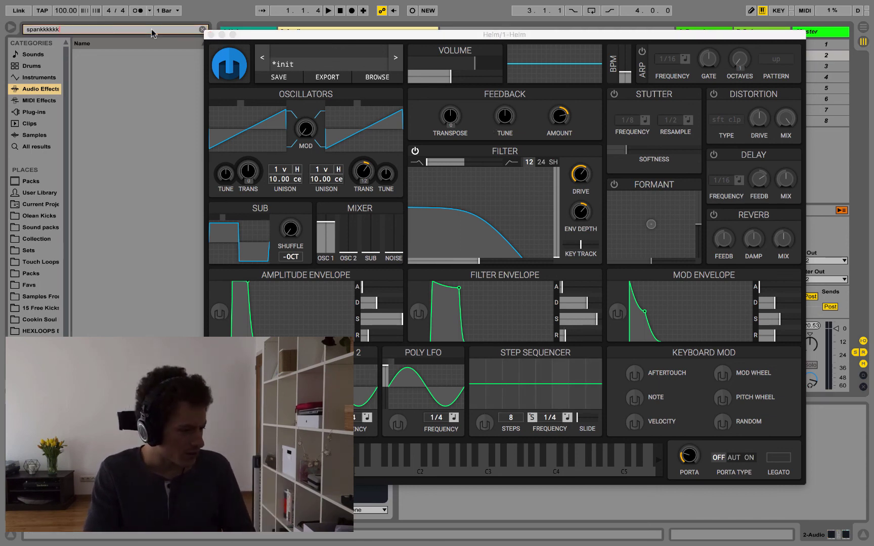
pyautogui.click(201, 29)
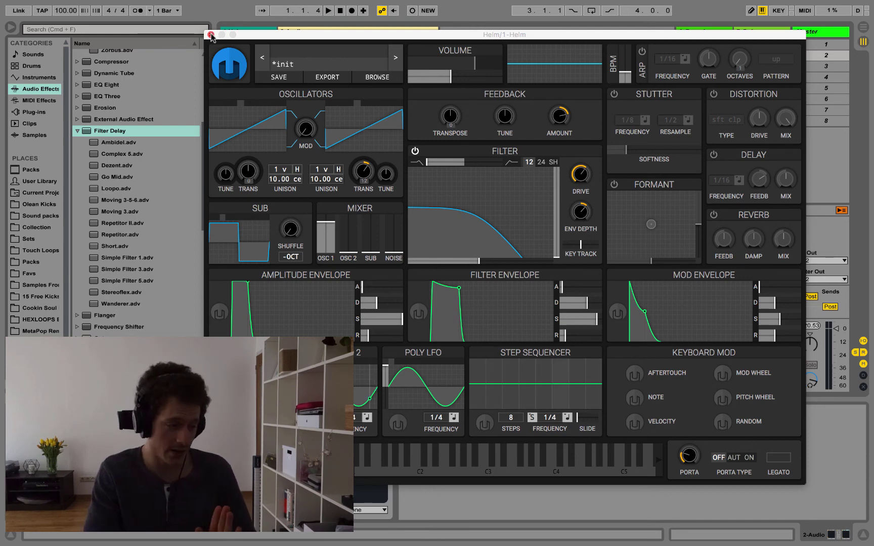
pyautogui.click(211, 35)
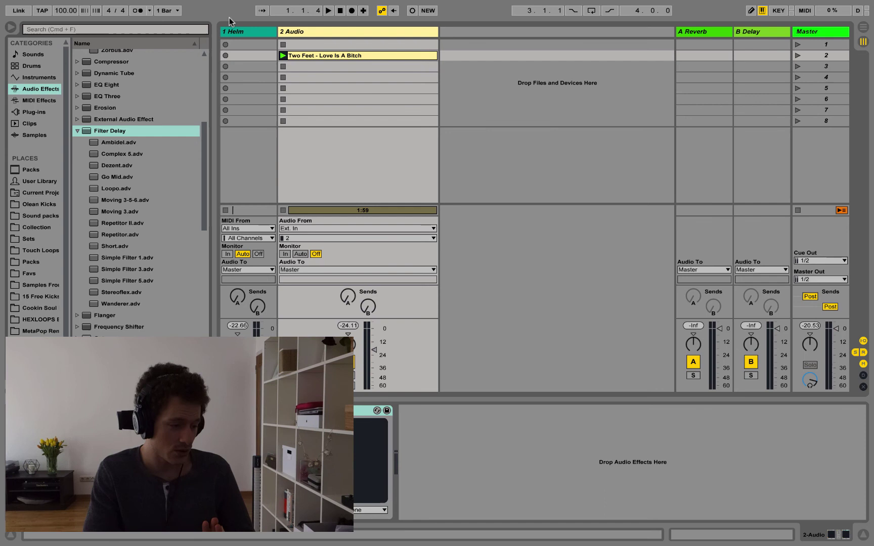
# Open the TAL-Chorus-LX plugin on the Helm track and compare chorus I and II, leaving both switched on.
pyautogui.click(250, 33)
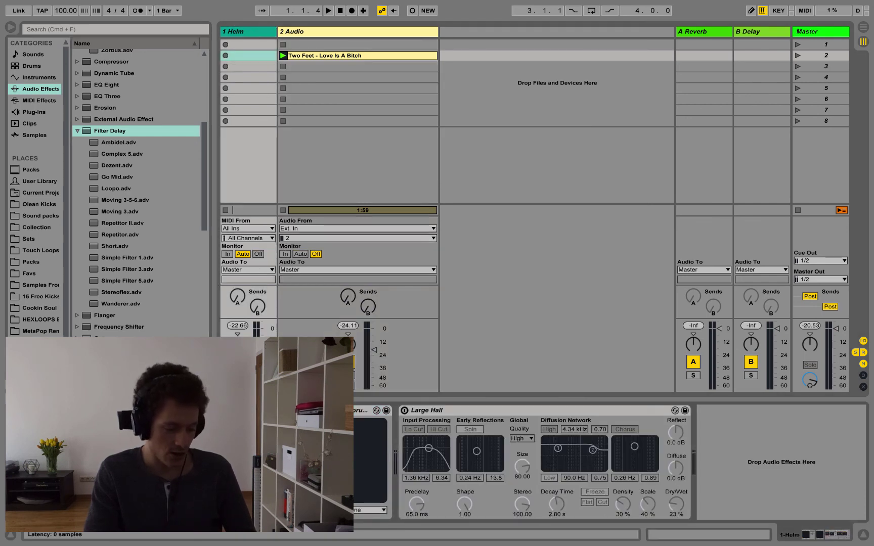
pyautogui.click(376, 410)
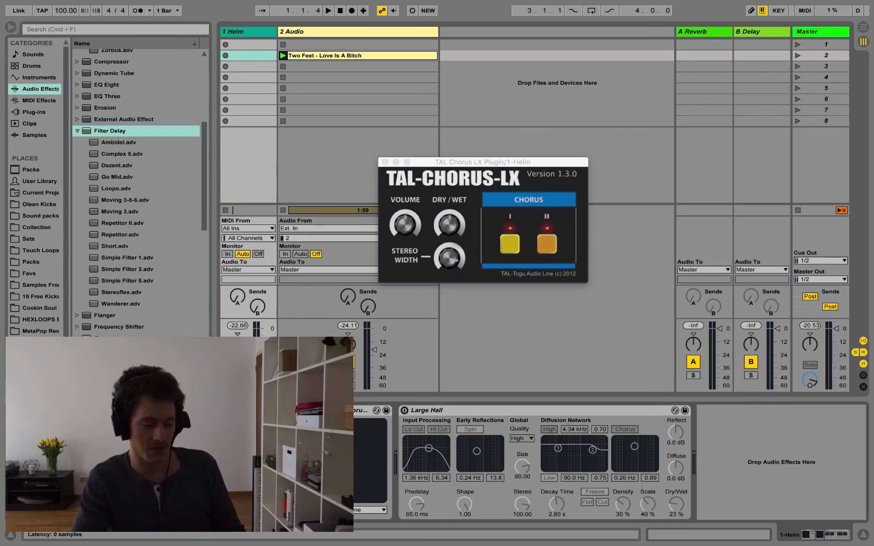
pyautogui.click(511, 243)
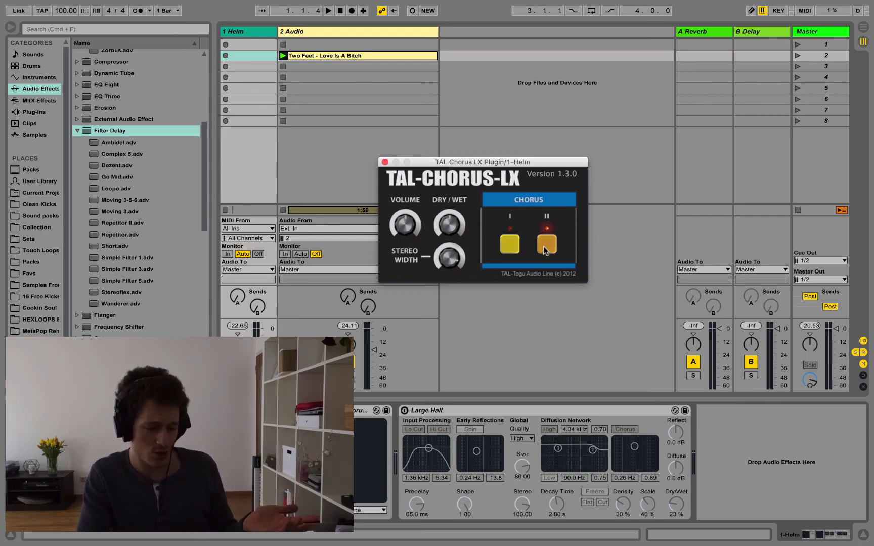
pyautogui.click(549, 249)
pyautogui.click(510, 244)
pyautogui.click(510, 245)
pyautogui.click(546, 244)
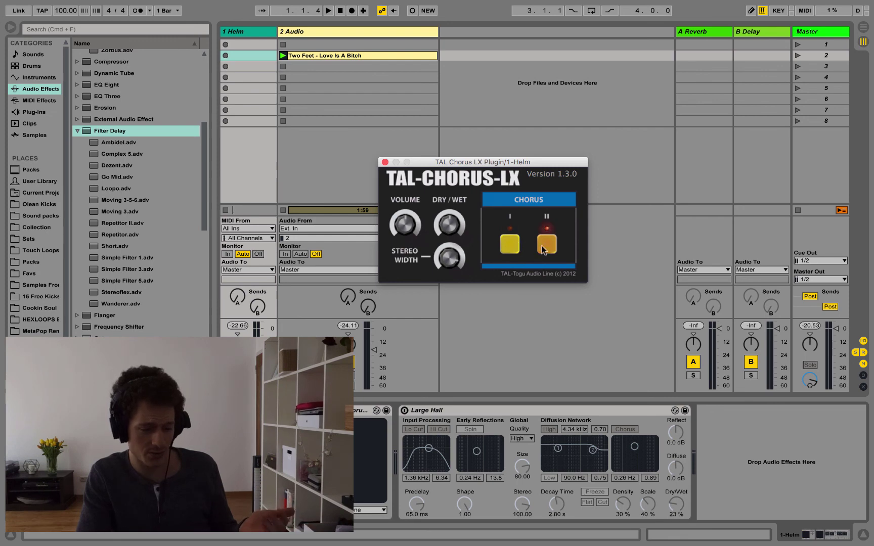
pyautogui.click(509, 244)
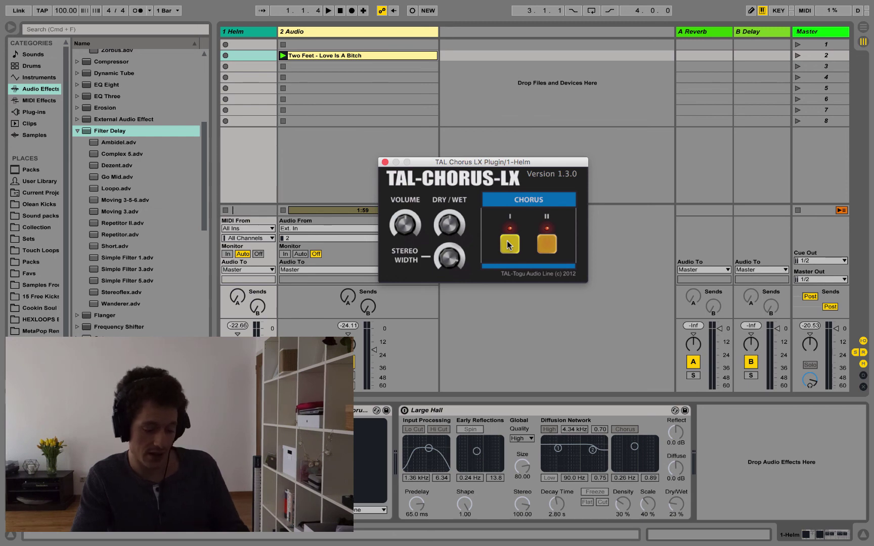
# Hide and show the TAL-Chorus-LX window again, and switch on the Large Hall reverb on the Helm track.
pyautogui.click(385, 162)
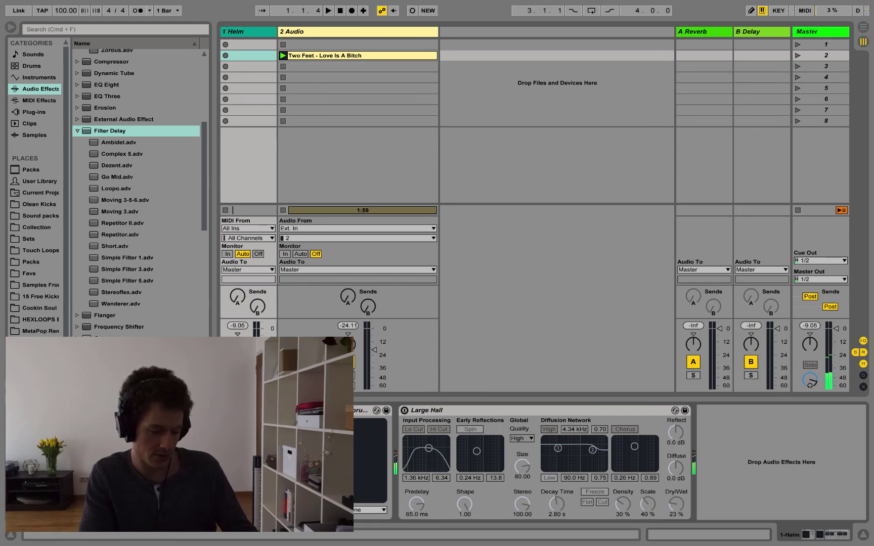
pyautogui.press('super+alt+p')
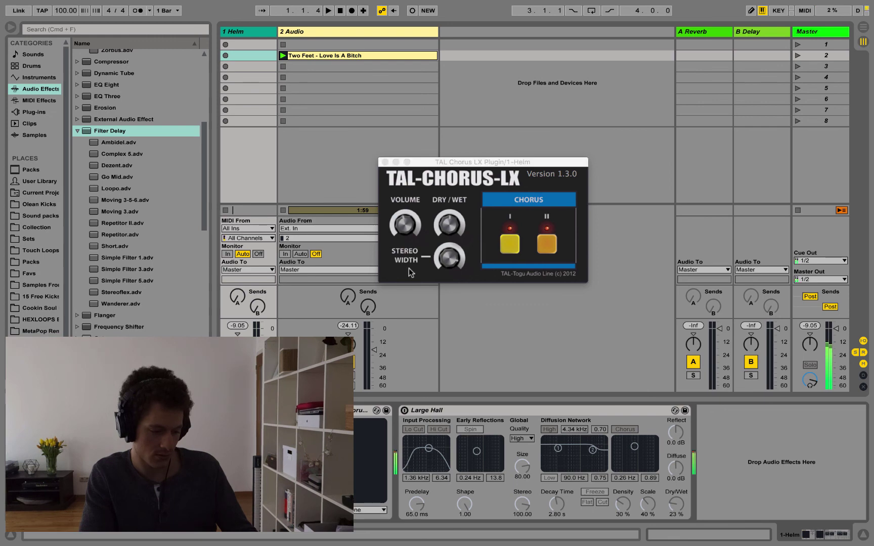
pyautogui.click(407, 230)
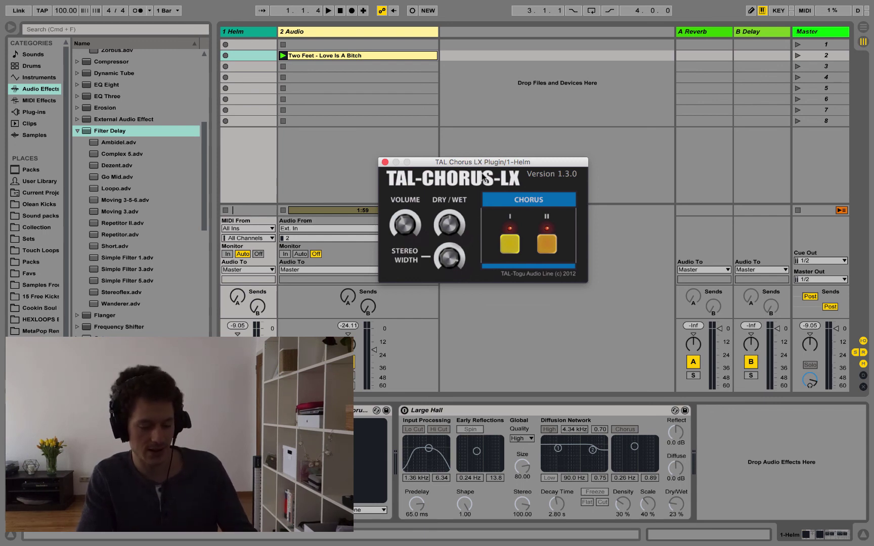
pyautogui.click(405, 411)
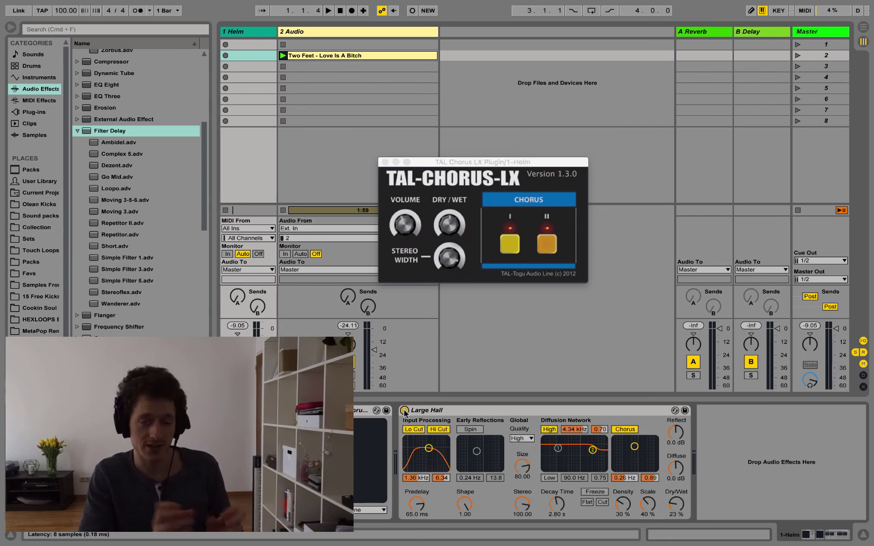